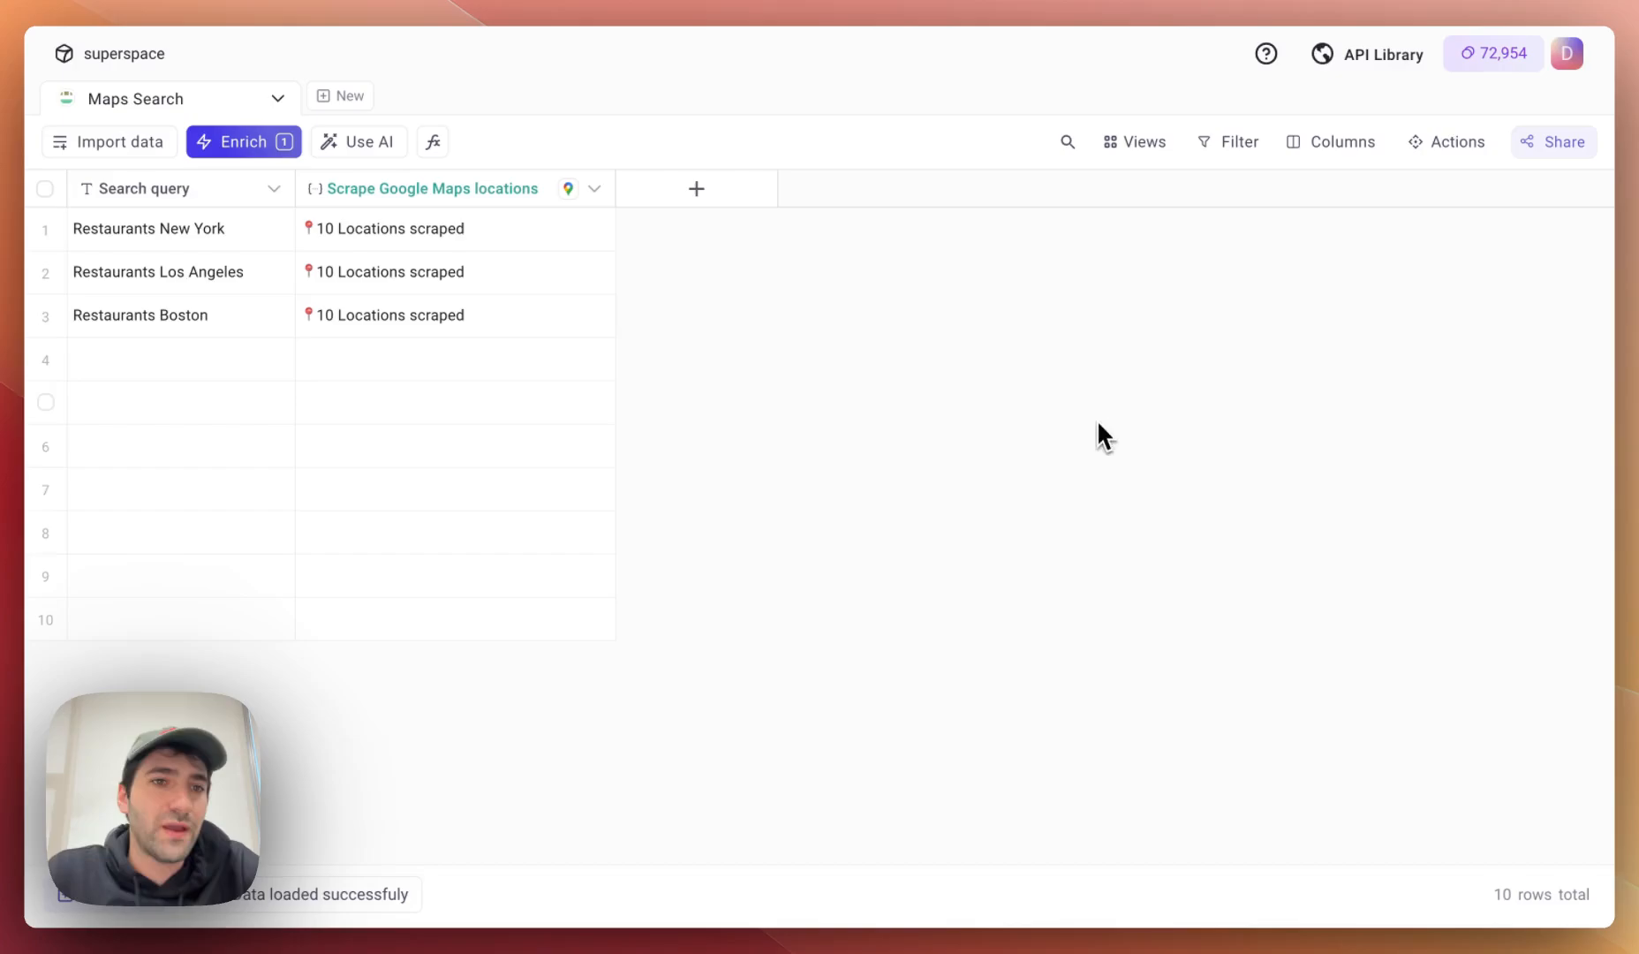
# Browse the New York, Los Angeles and Boston restaurant query cells.
pyautogui.click(245, 235)
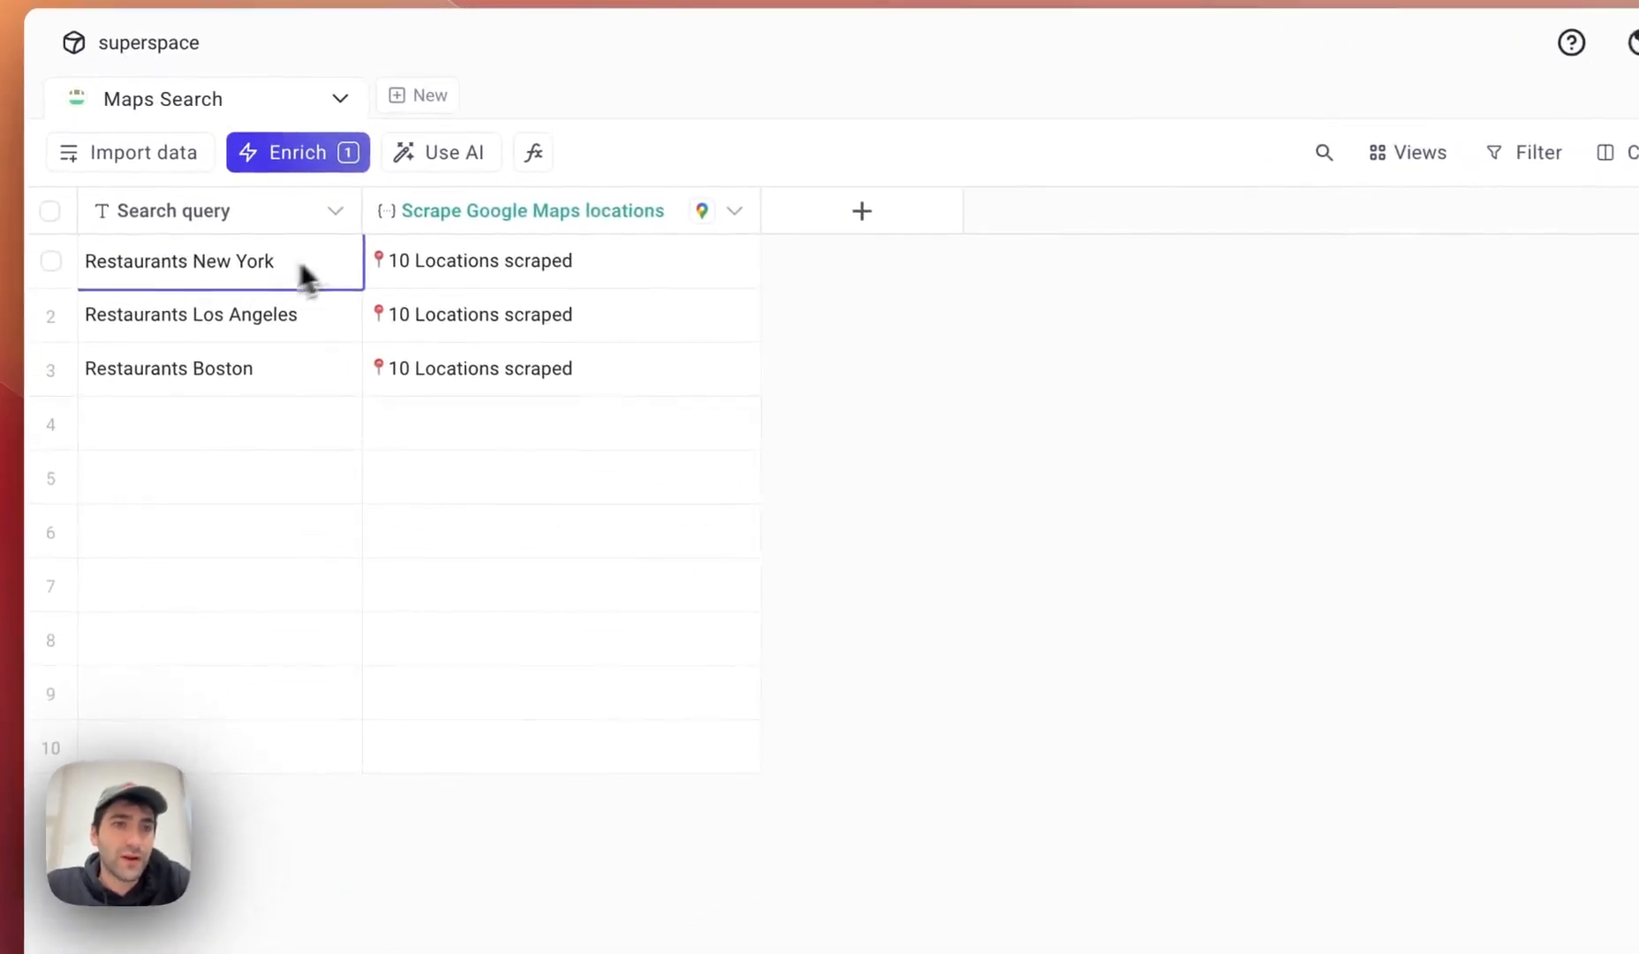
pyautogui.moveTo(304, 276); pyautogui.dragTo(92, 260)
pyautogui.click(139, 259)
pyautogui.moveTo(329, 329); pyautogui.dragTo(66, 340)
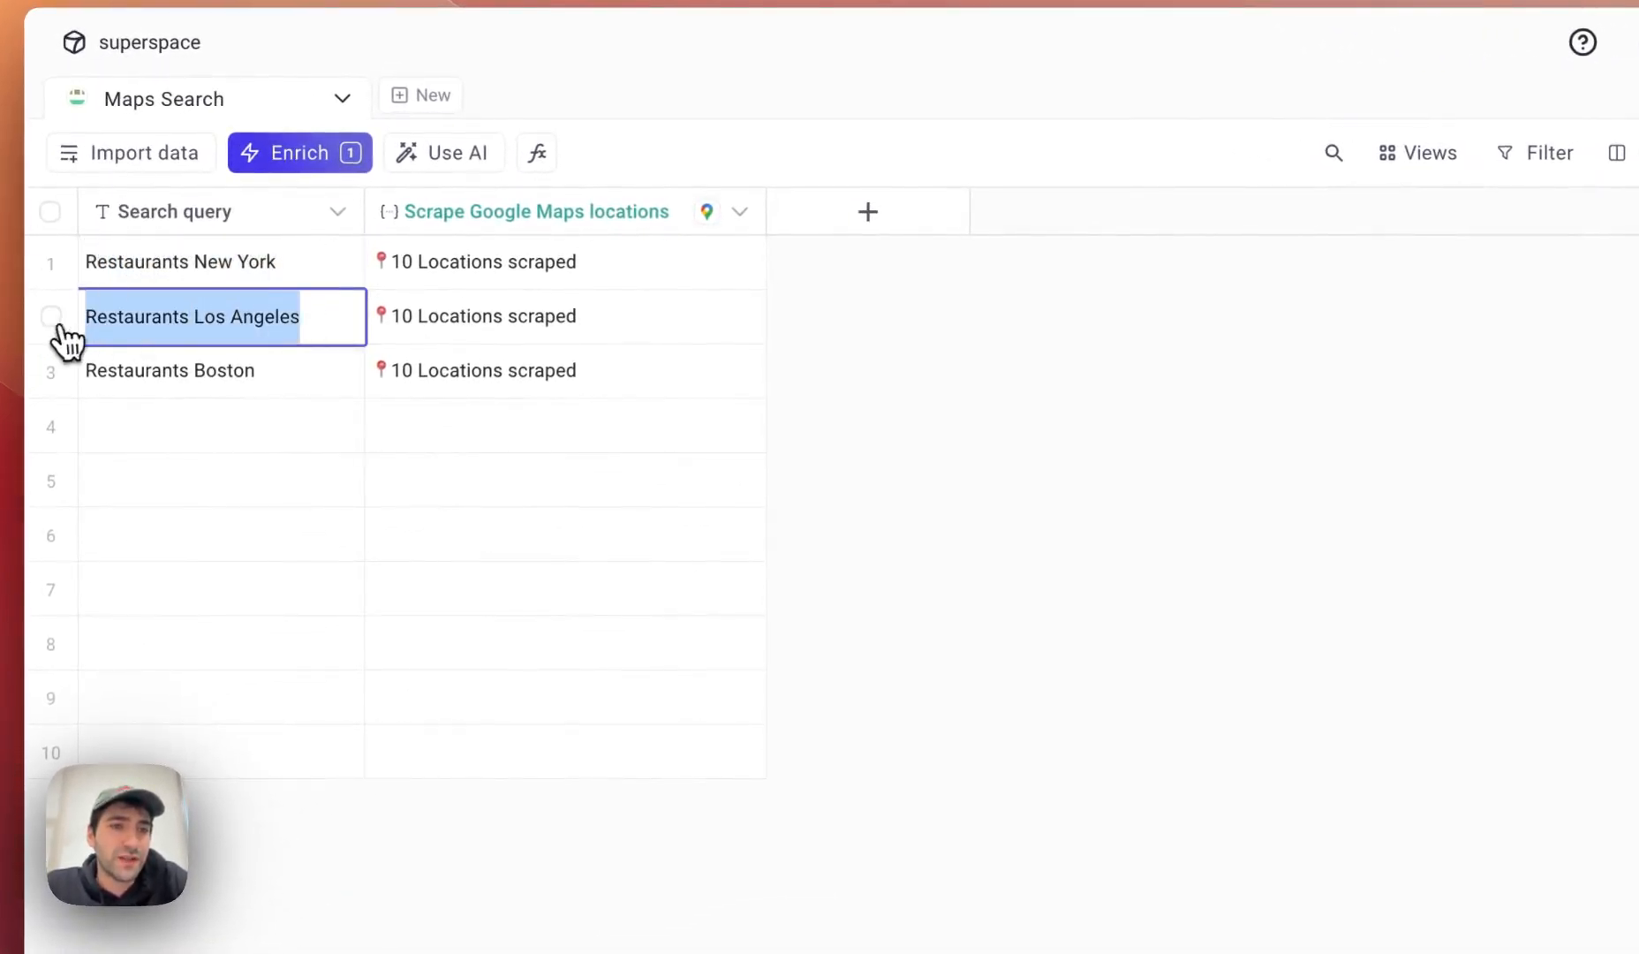
pyautogui.moveTo(265, 371); pyautogui.dragTo(122, 399)
pyautogui.click(154, 387)
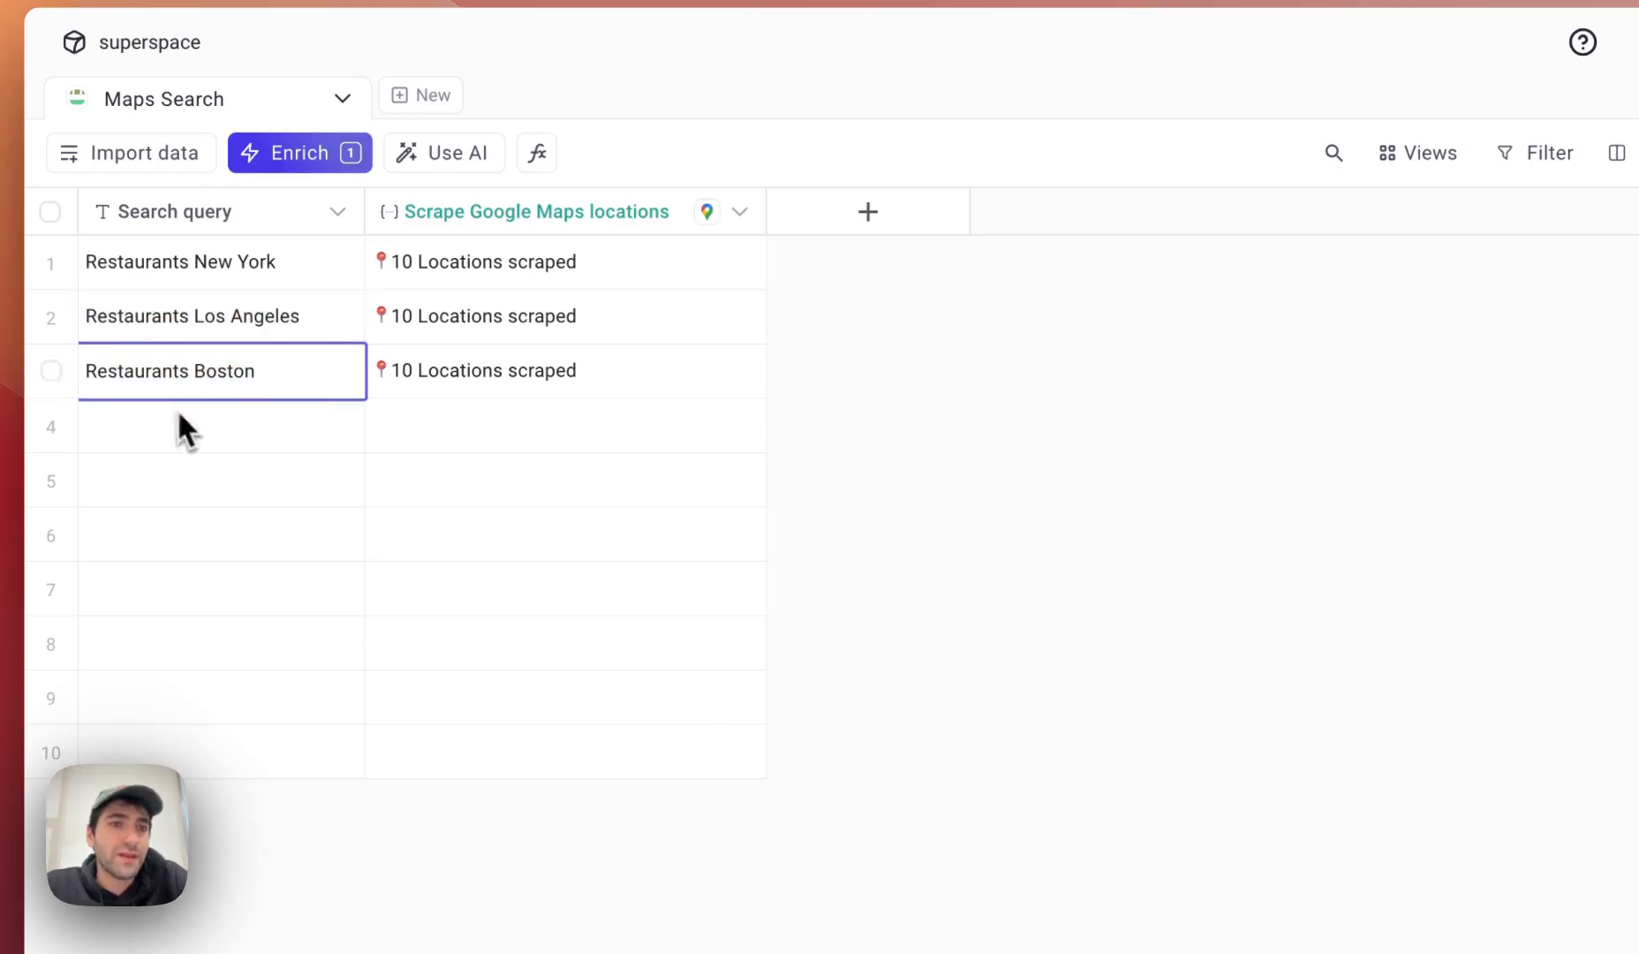
pyautogui.click(279, 286)
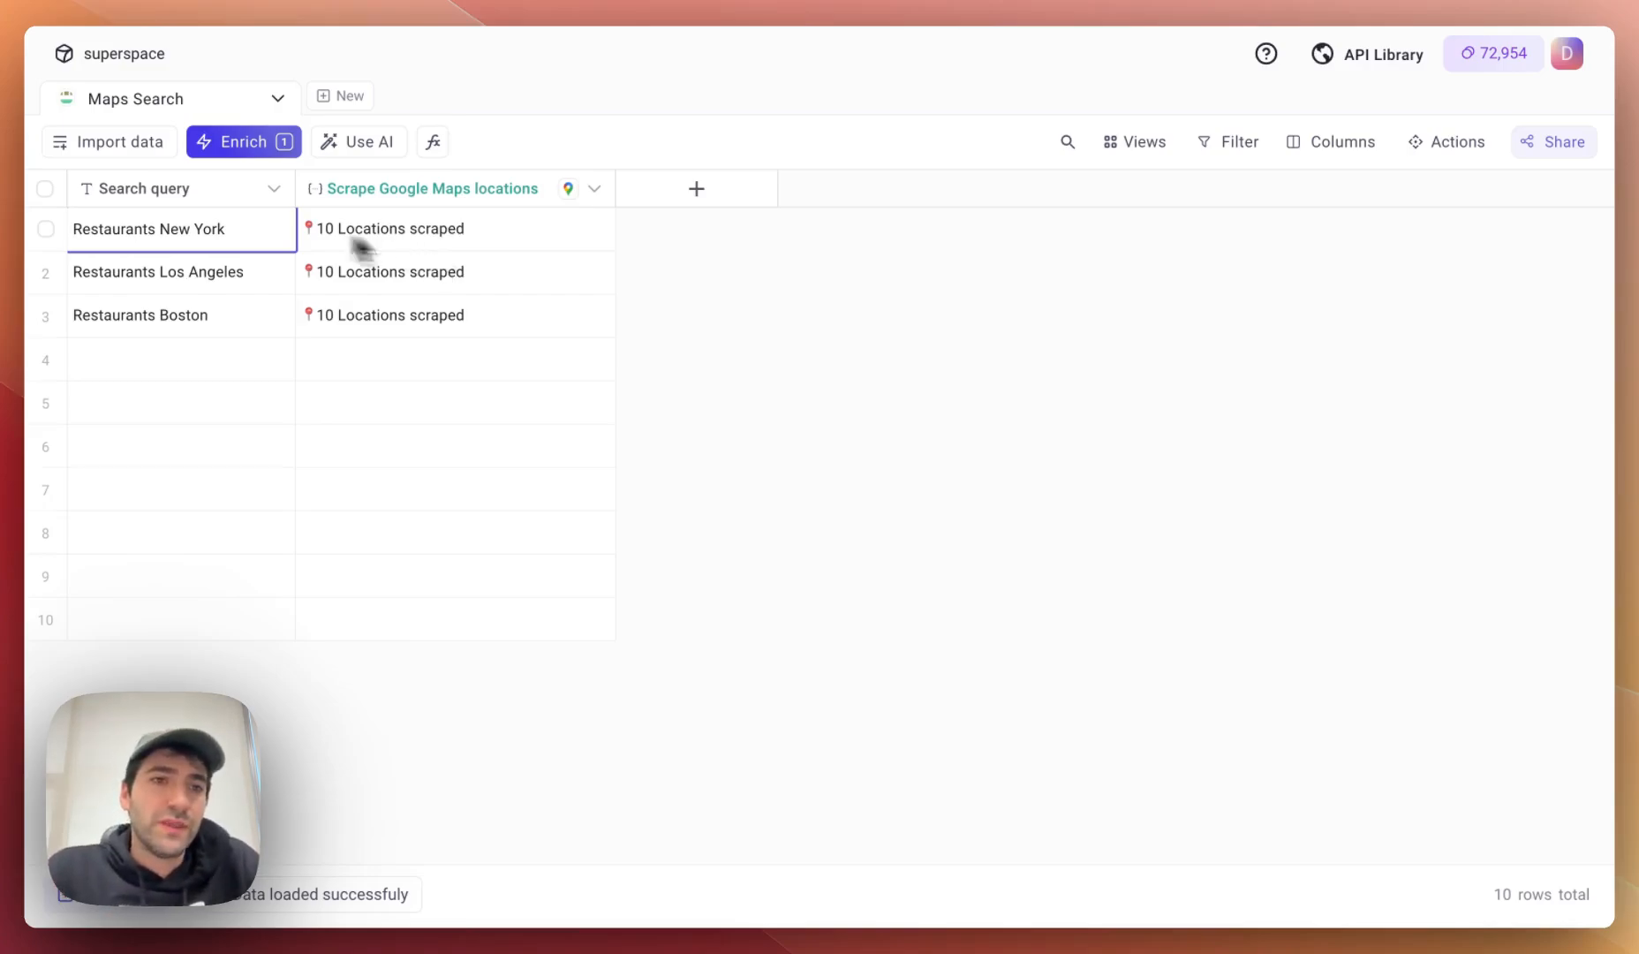
# Open the Los Angeles '10 Locations scraped' cell in the Detailed cell view.
pyautogui.click(132, 278)
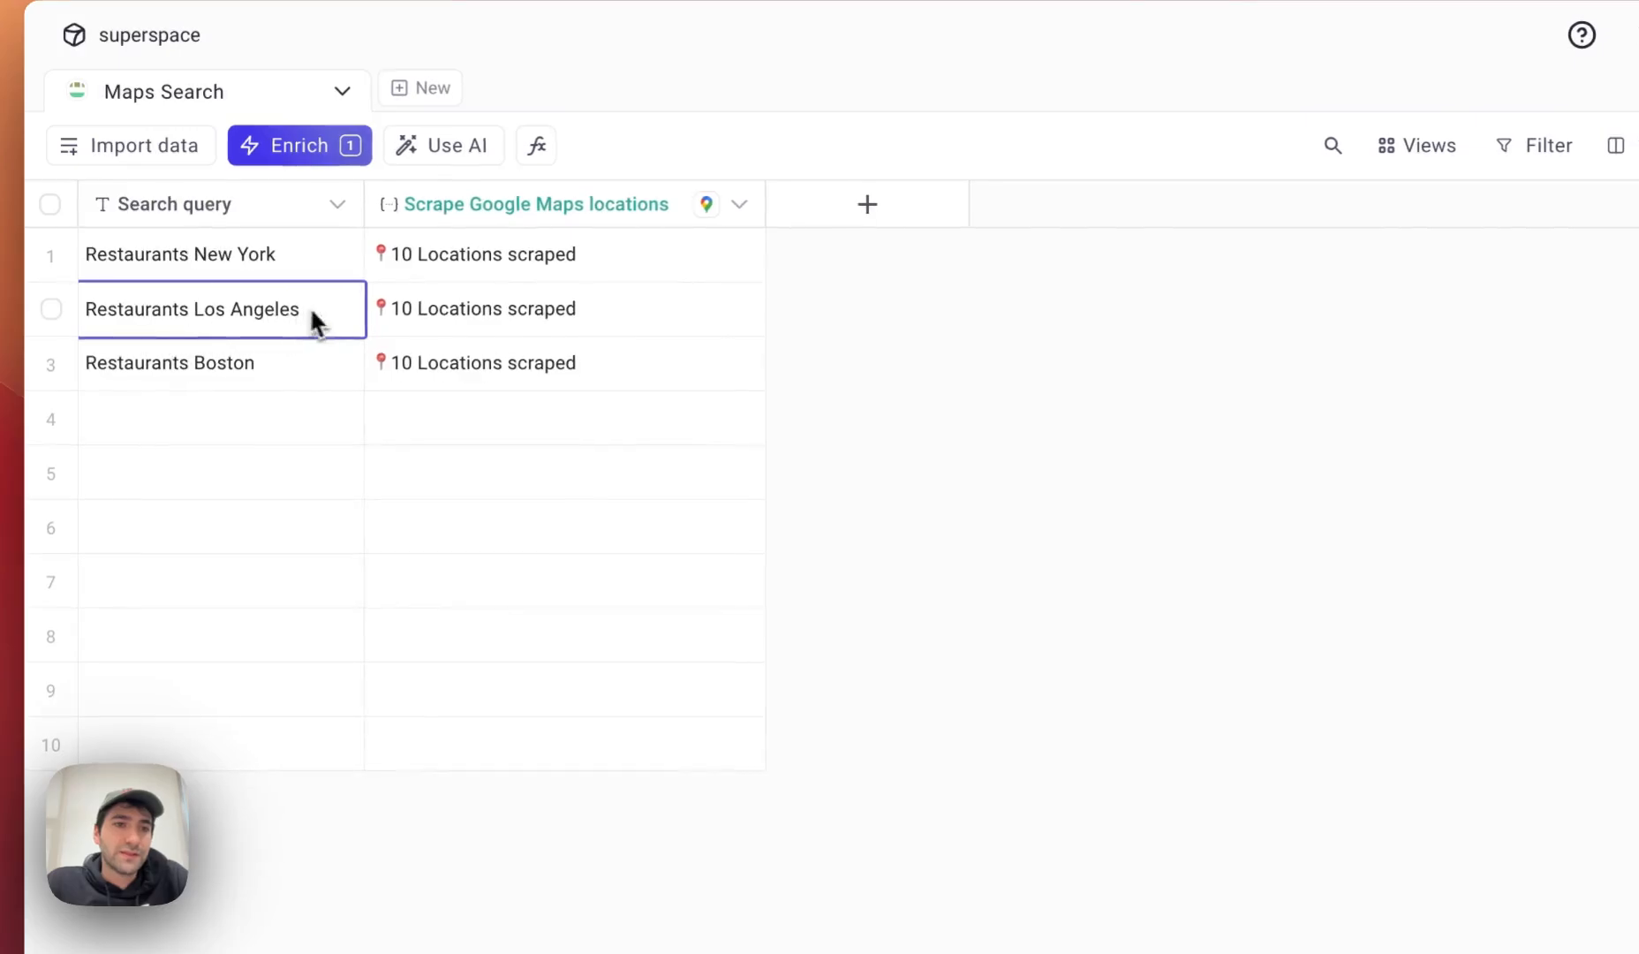
pyautogui.moveTo(311, 311); pyautogui.dragTo(99, 311)
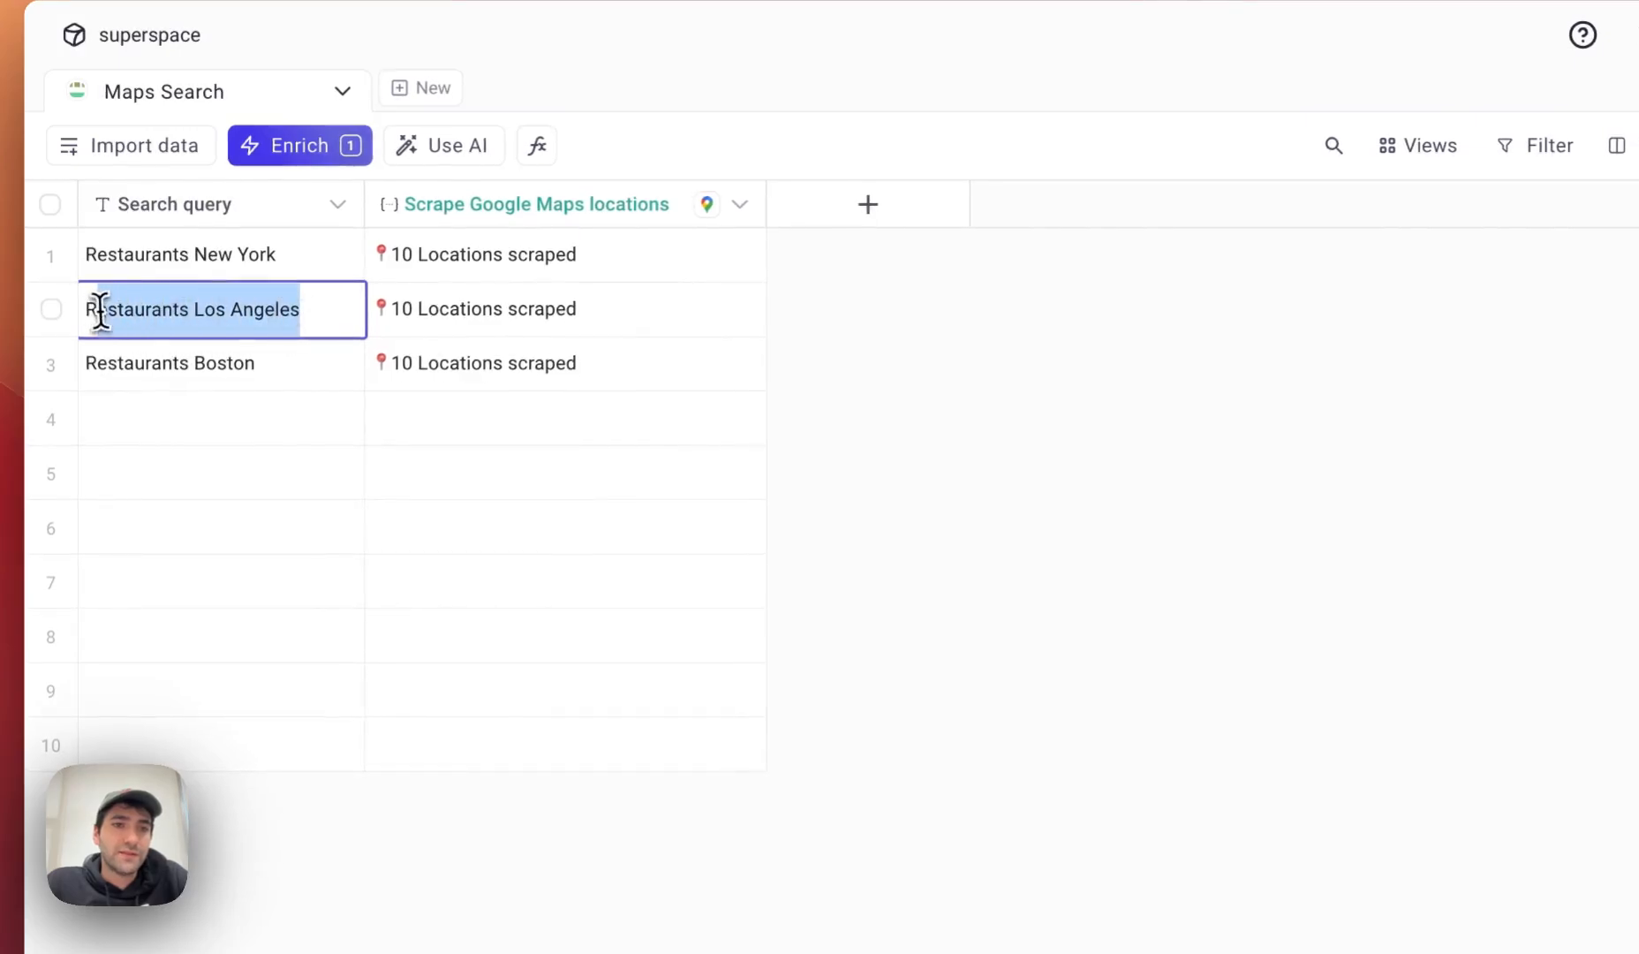
pyautogui.click(204, 312)
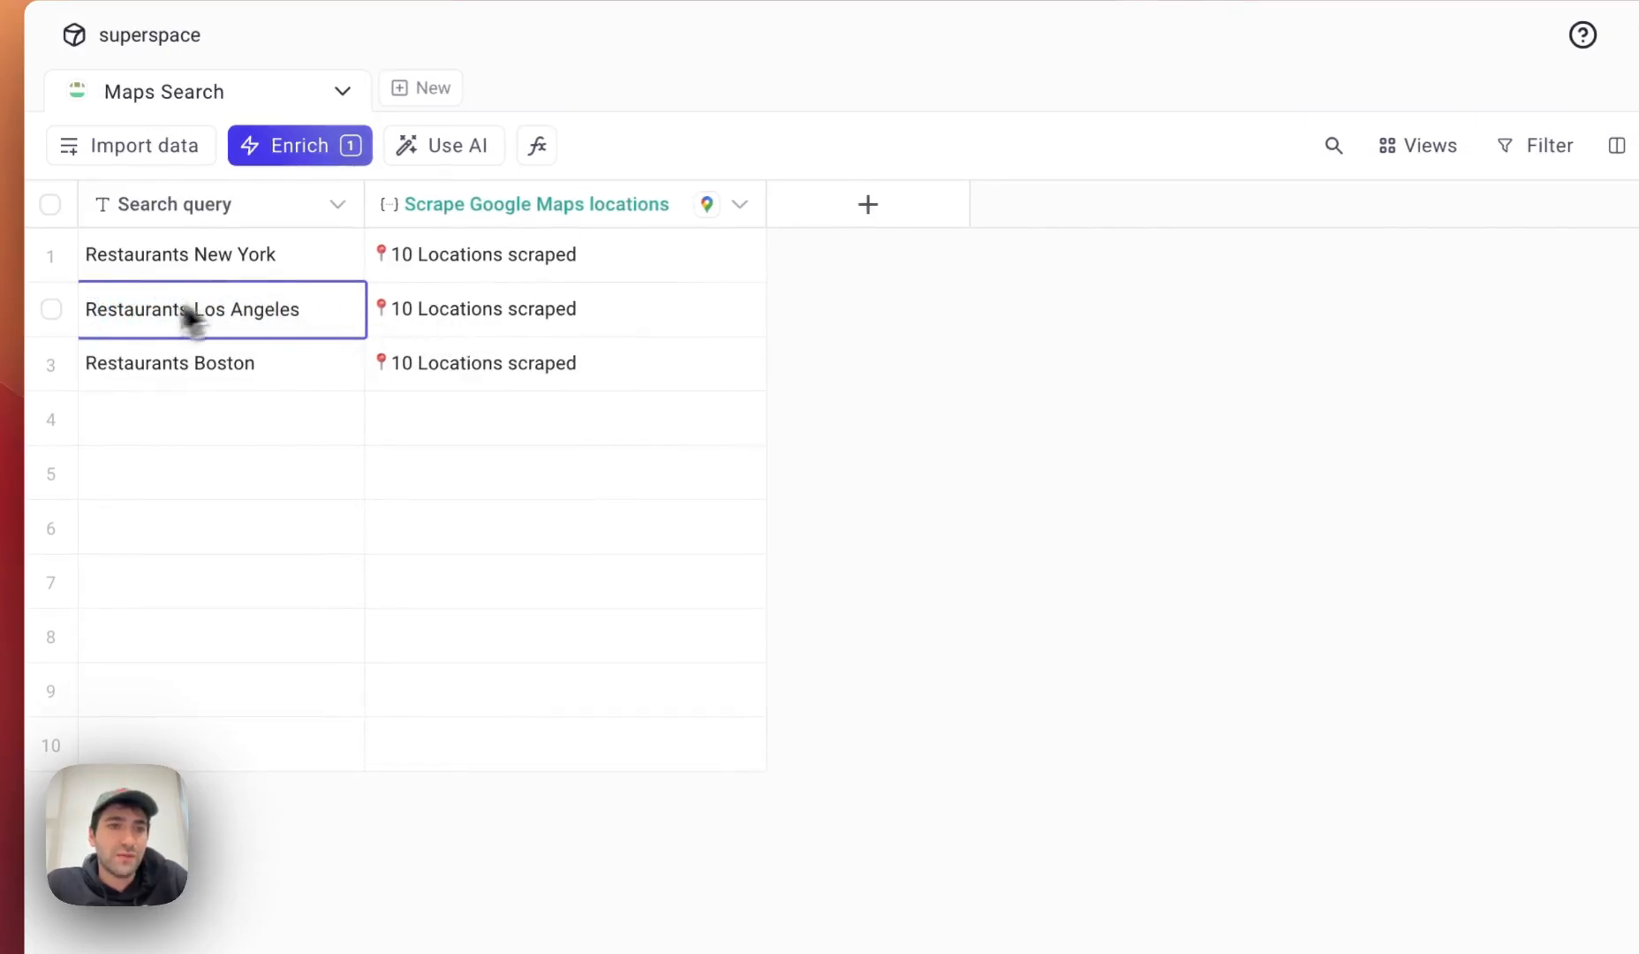
pyautogui.click(468, 307)
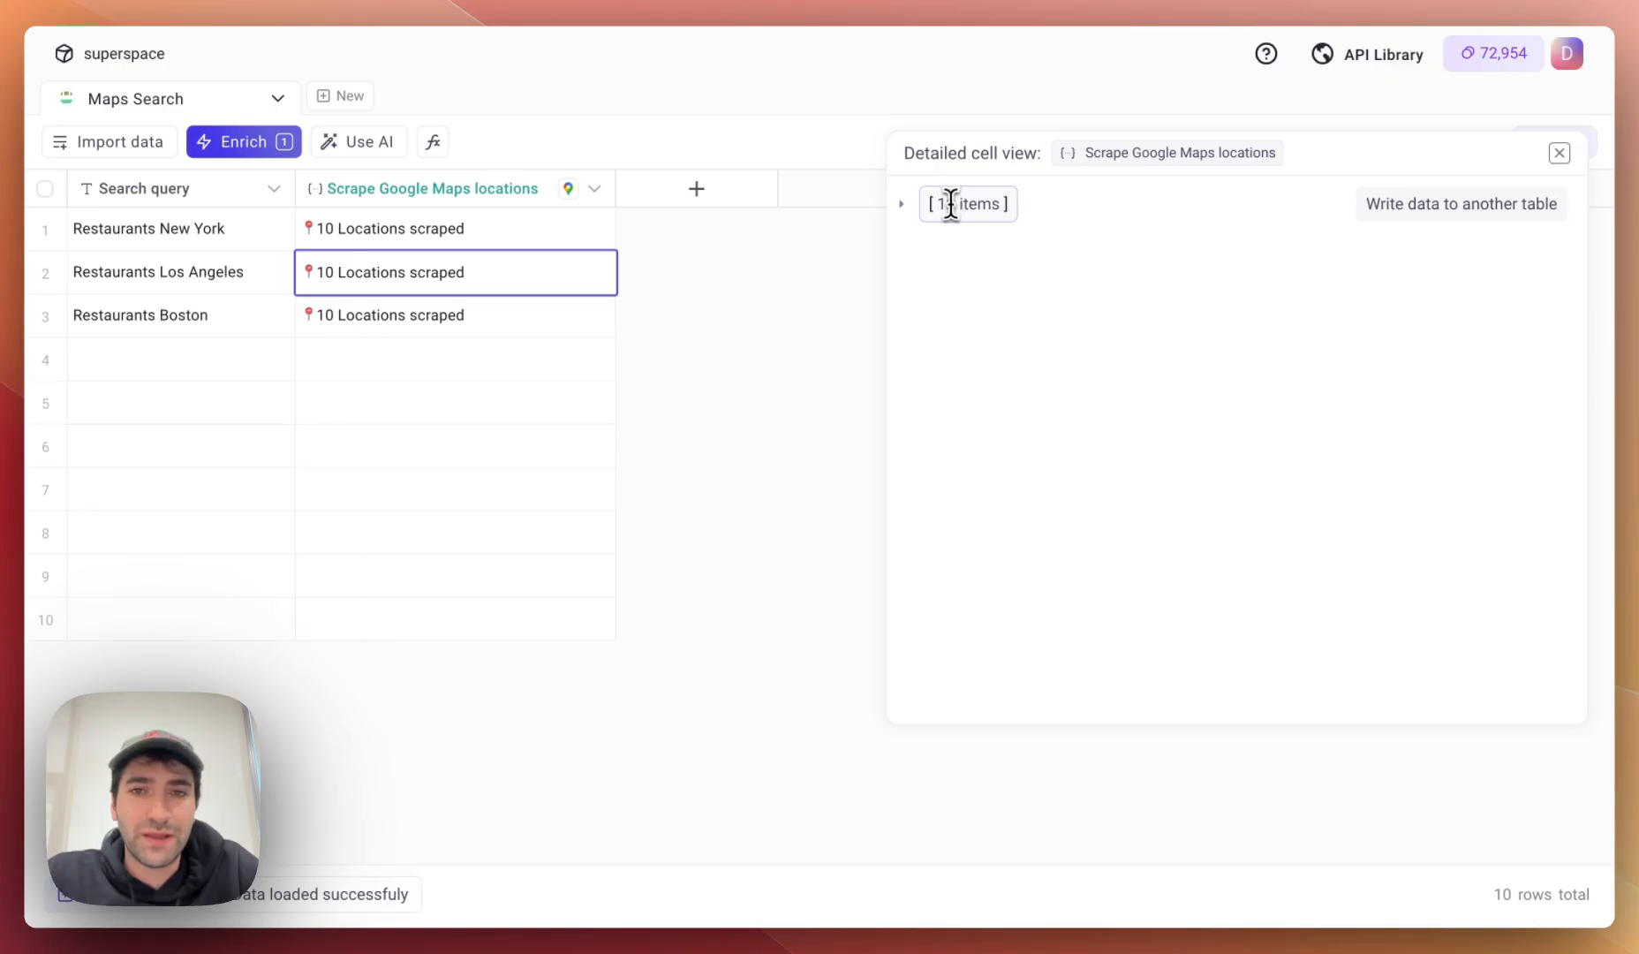
# Expand the 10 Los Angeles items and the first restaurant's 37 fields.
pyautogui.click(819, 254)
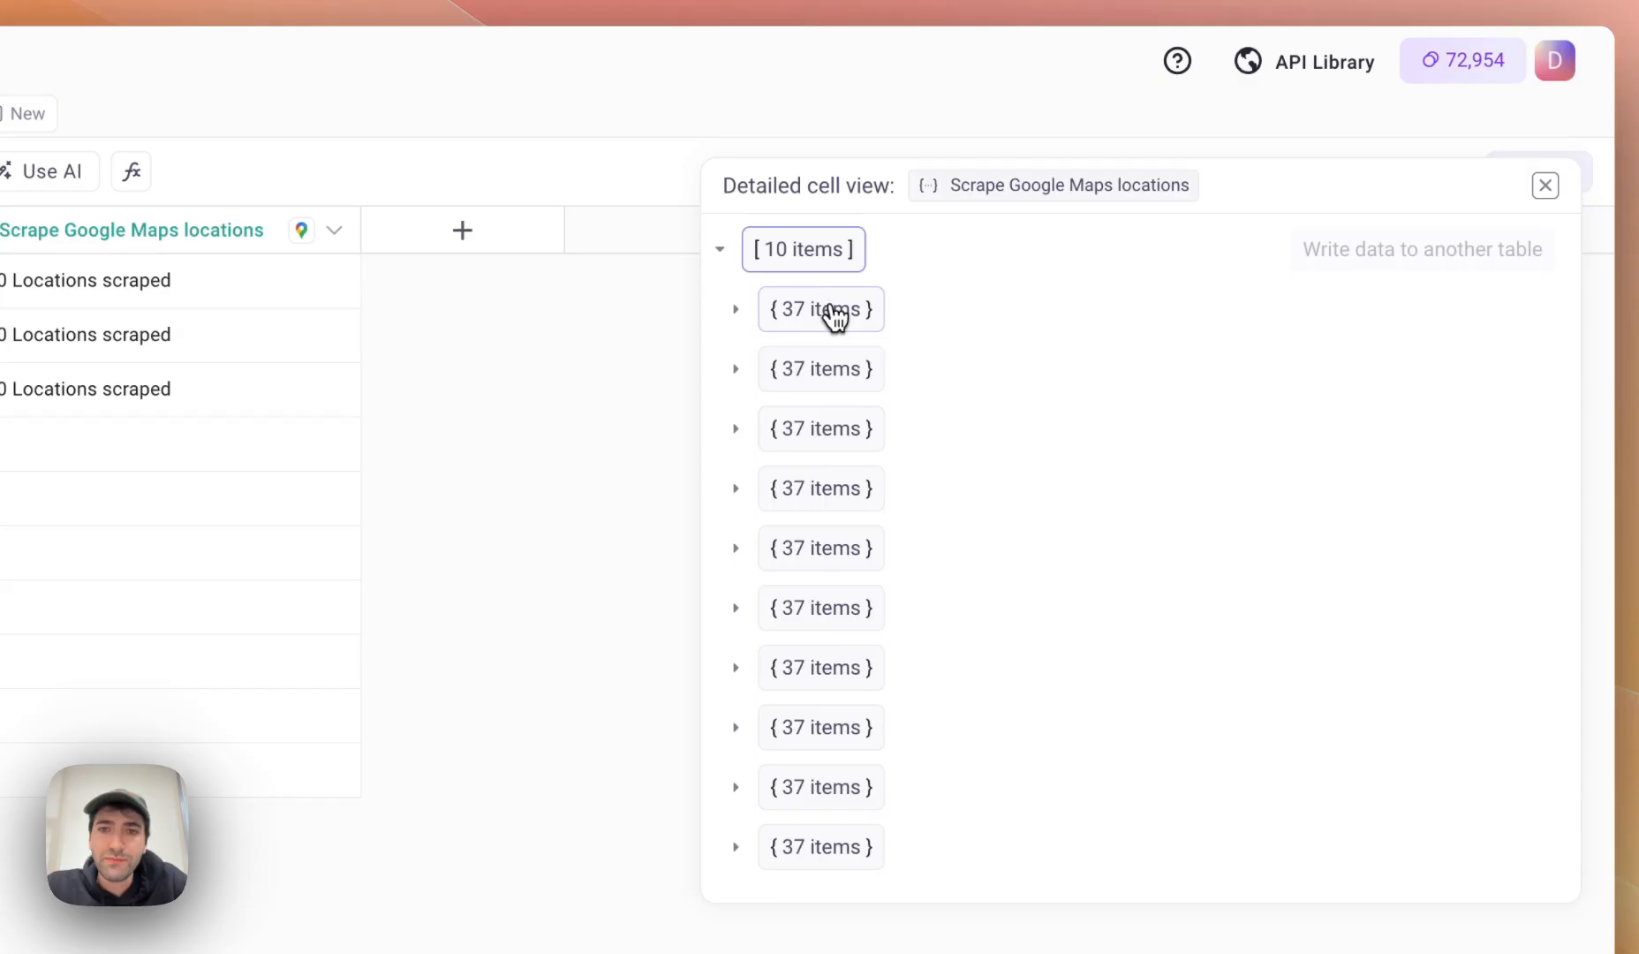
pyautogui.click(827, 308)
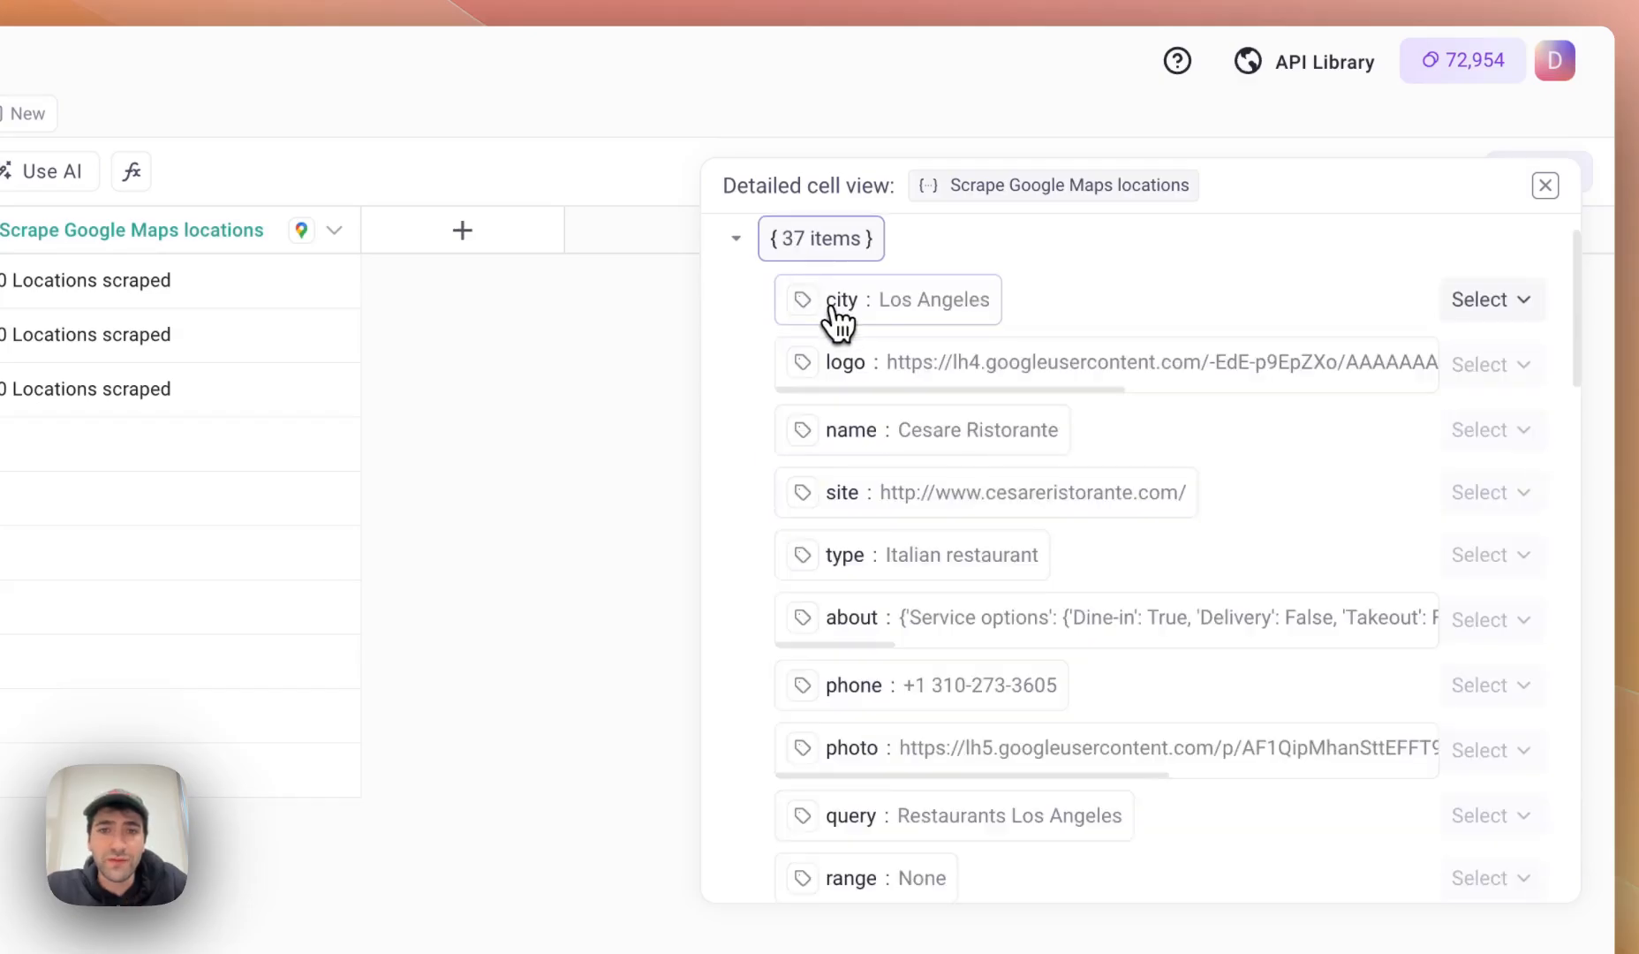
pyautogui.click(820, 242)
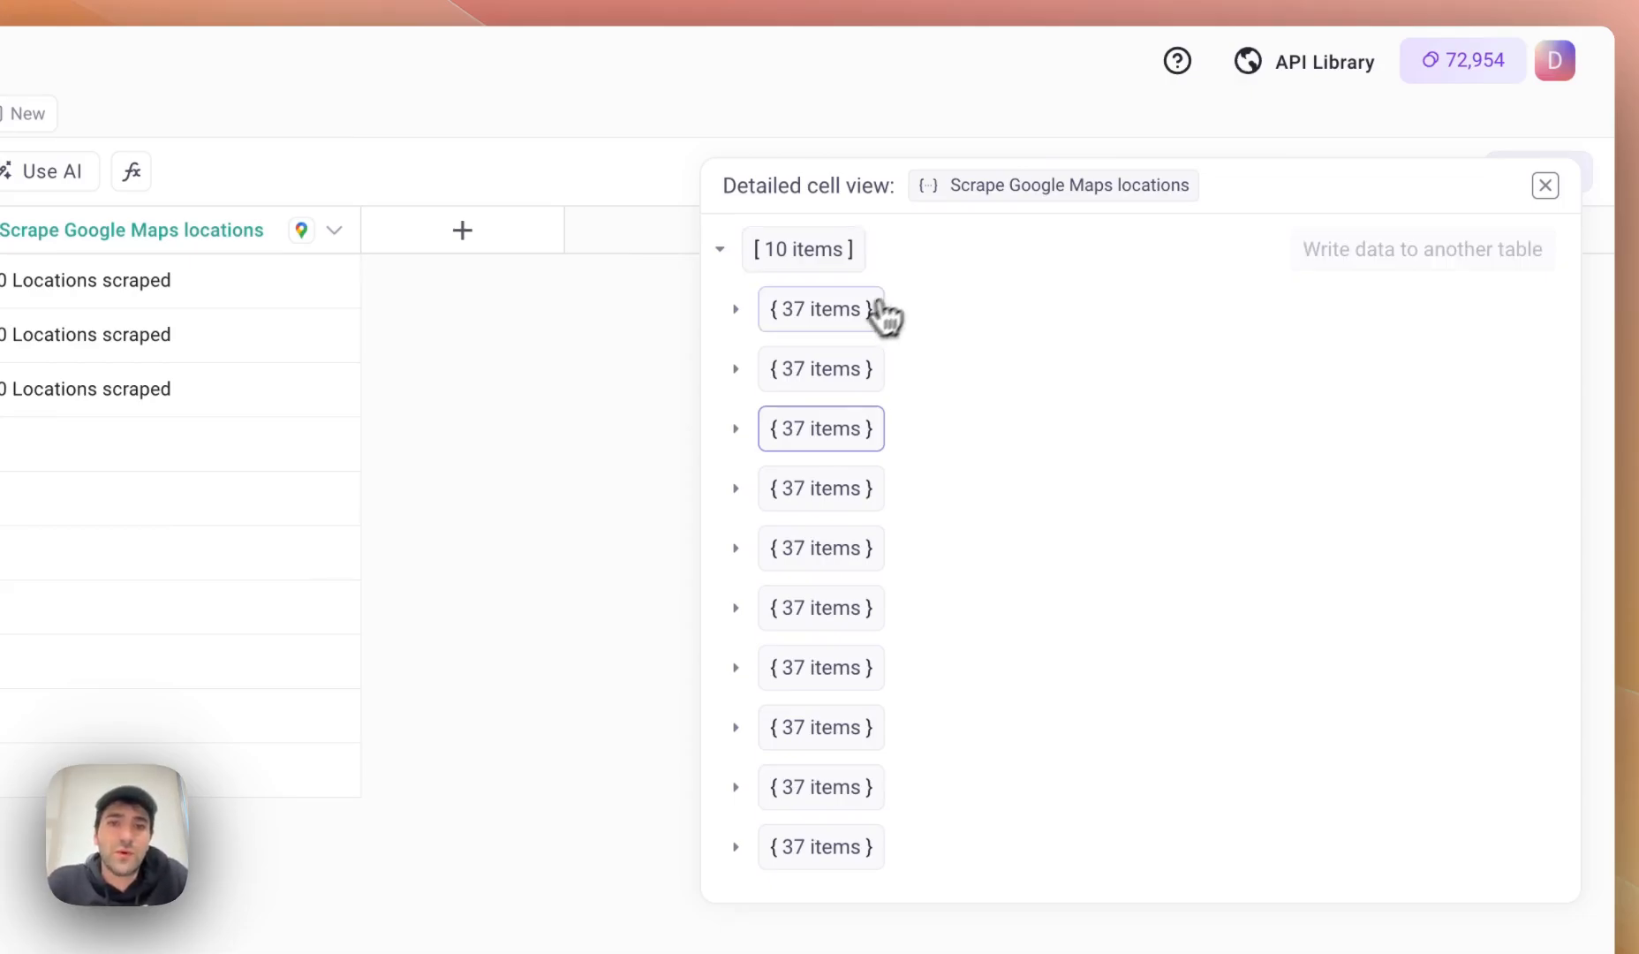
pyautogui.click(865, 310)
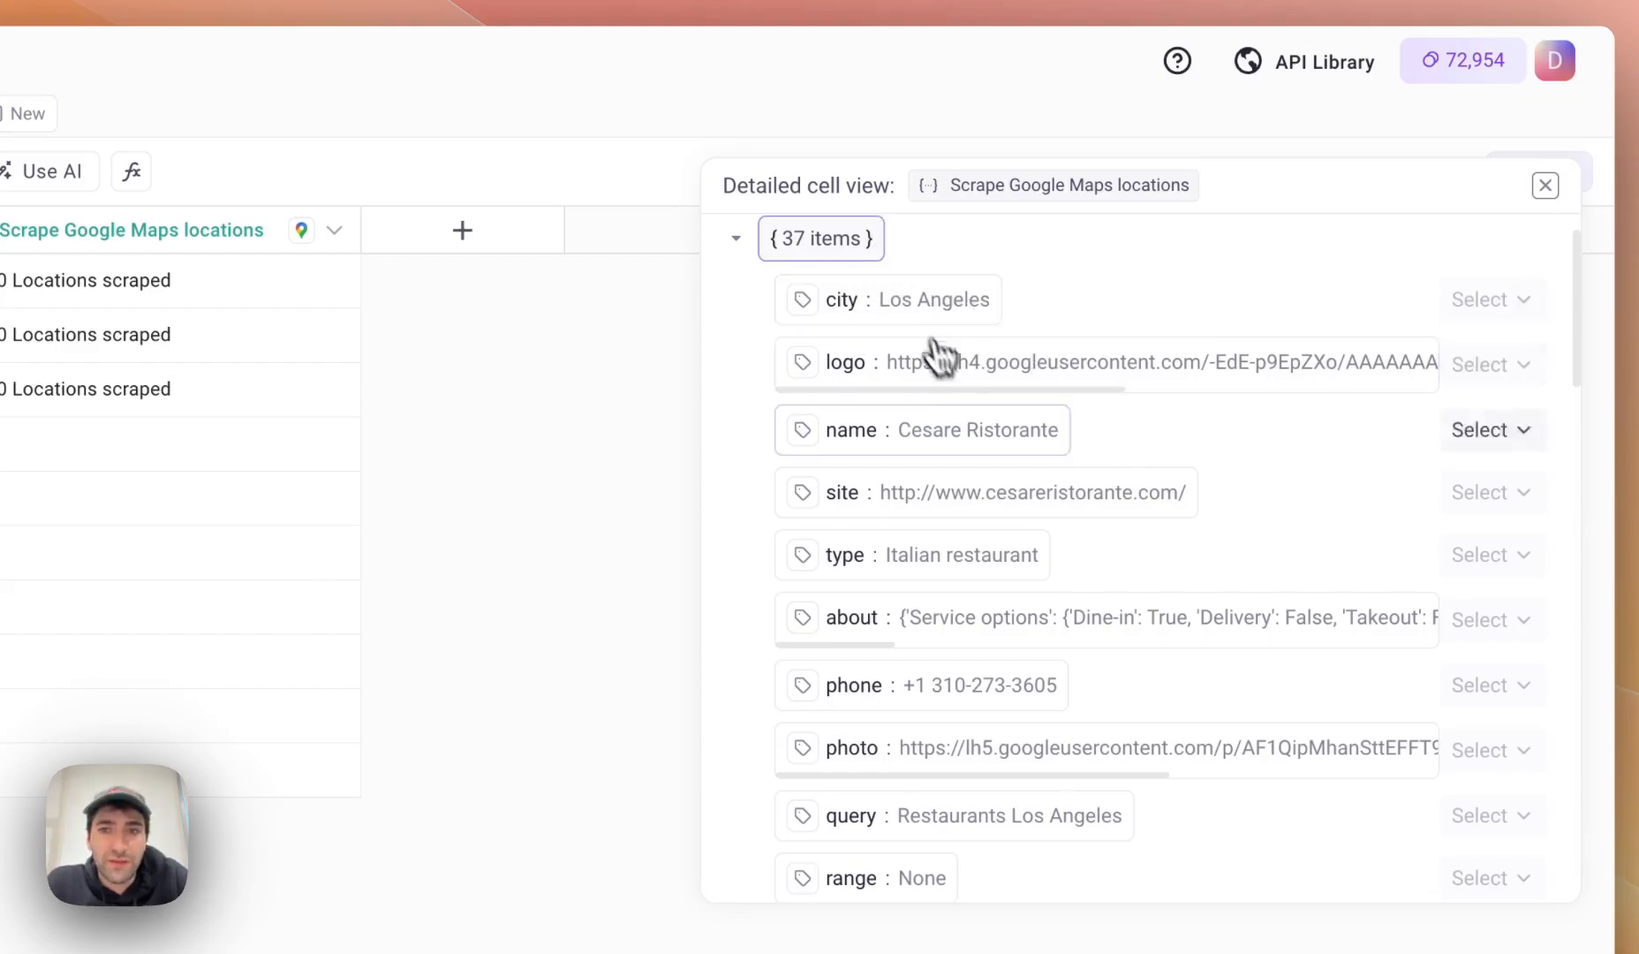
pyautogui.scroll(1, 827, 292)
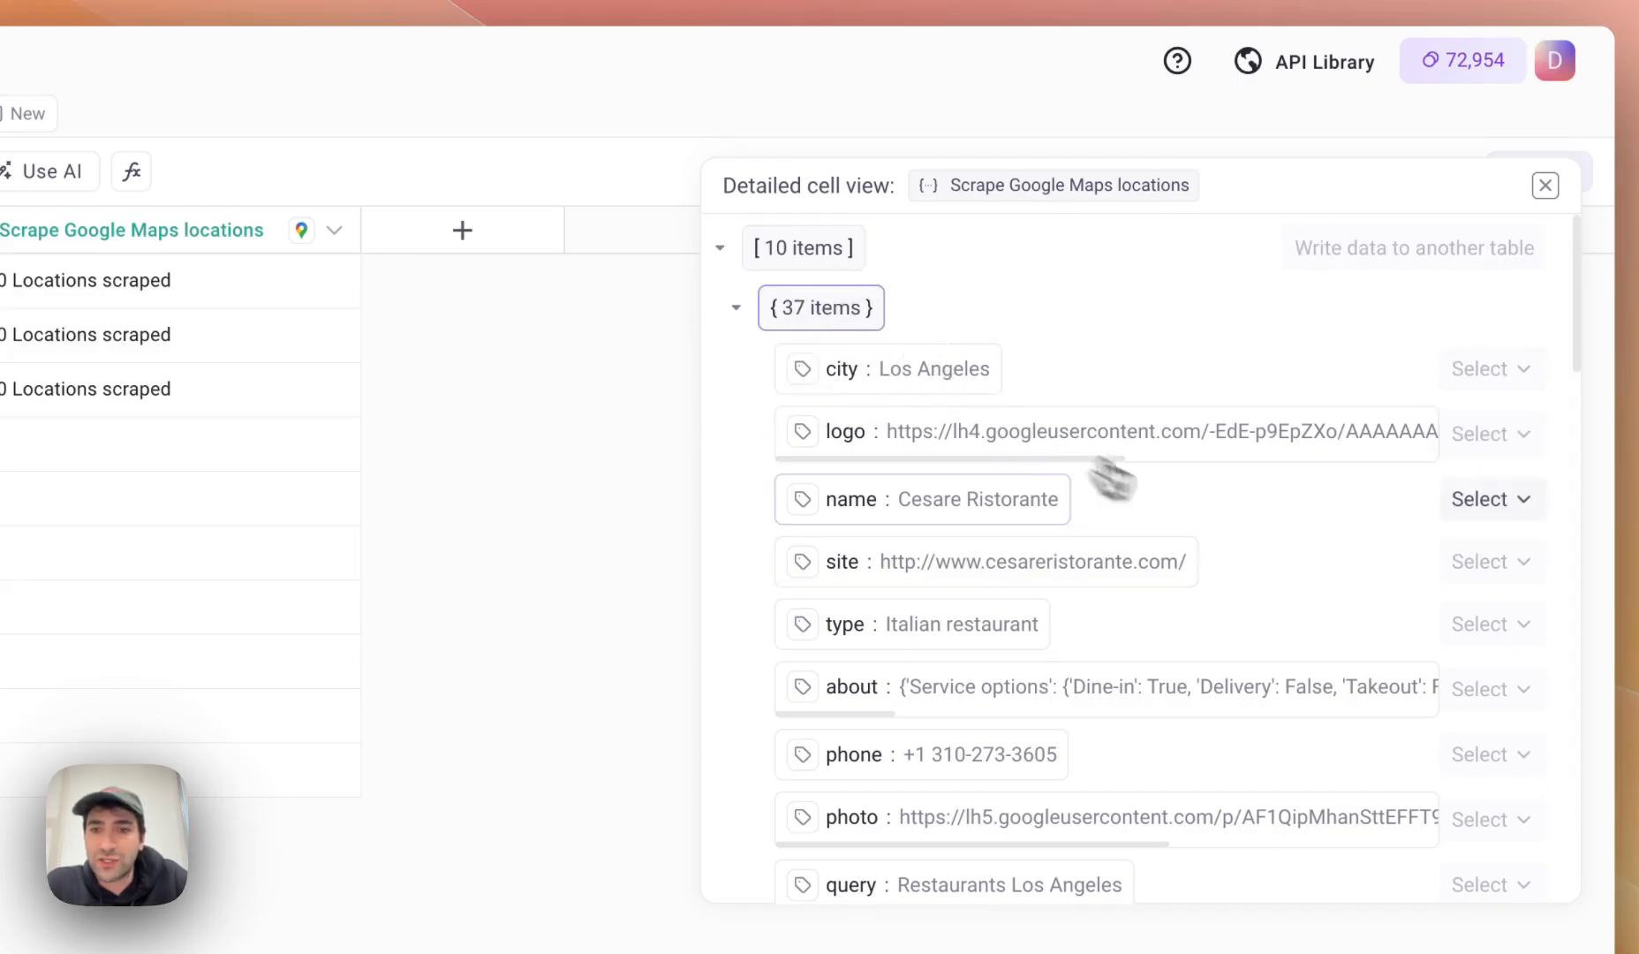
pyautogui.scroll(-1, 1166, 499)
# Create a 'Restaurant name' column from the first restaurant's name field, then collapse the entry.
pyautogui.click(1468, 472)
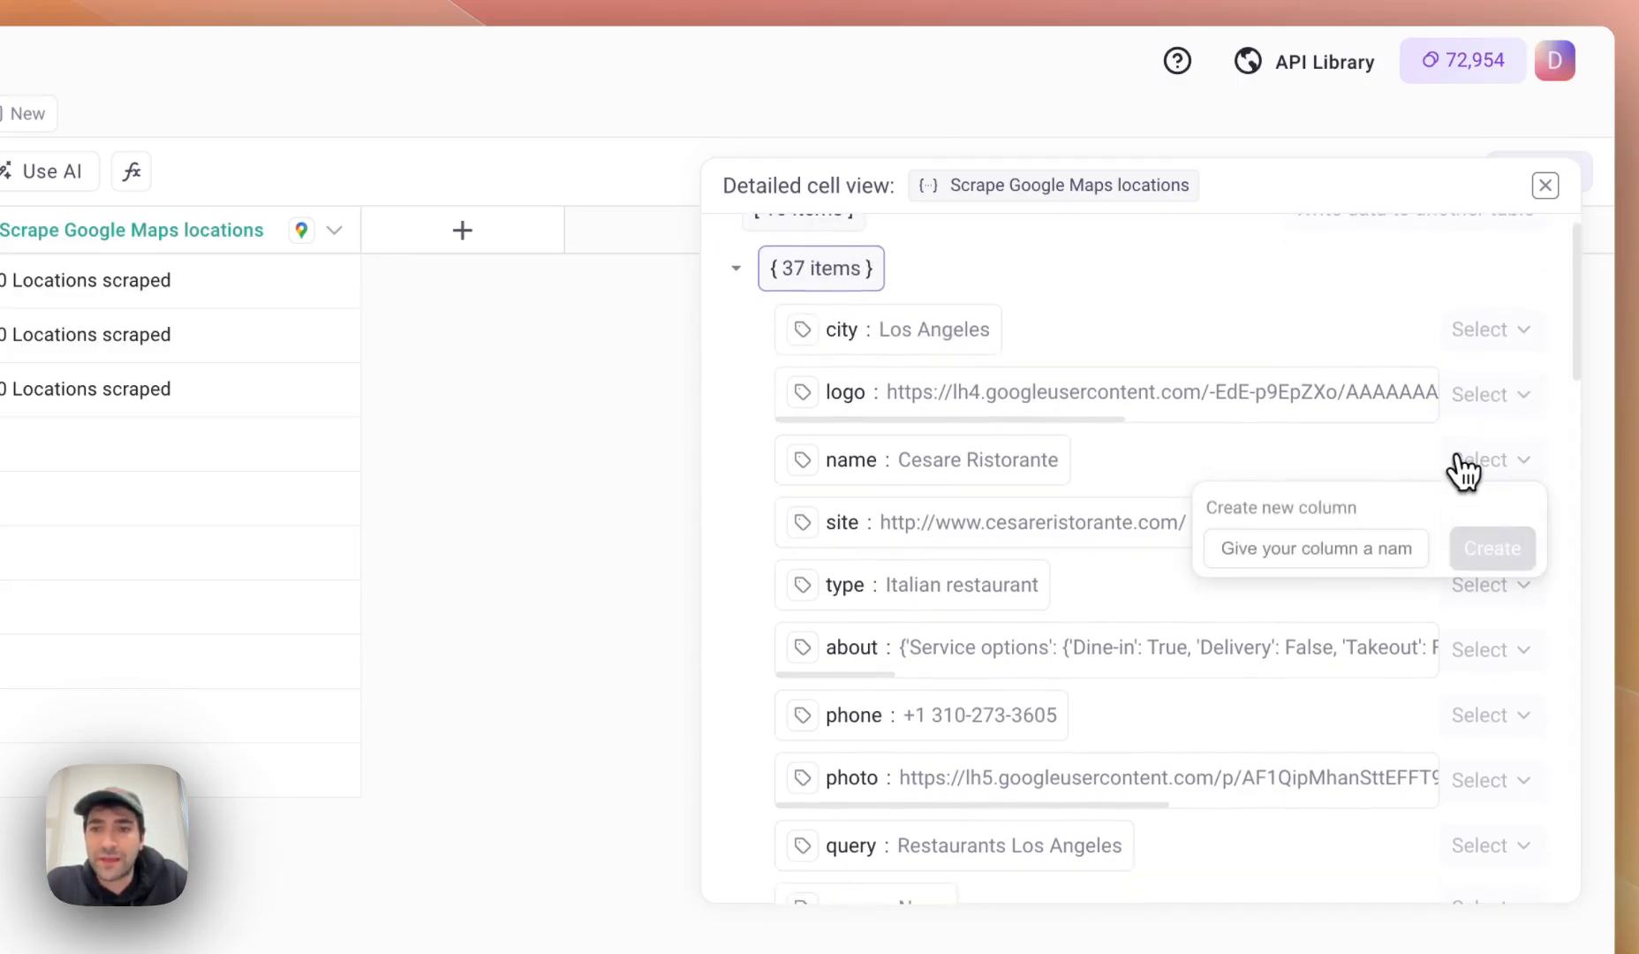
pyautogui.click(1303, 549)
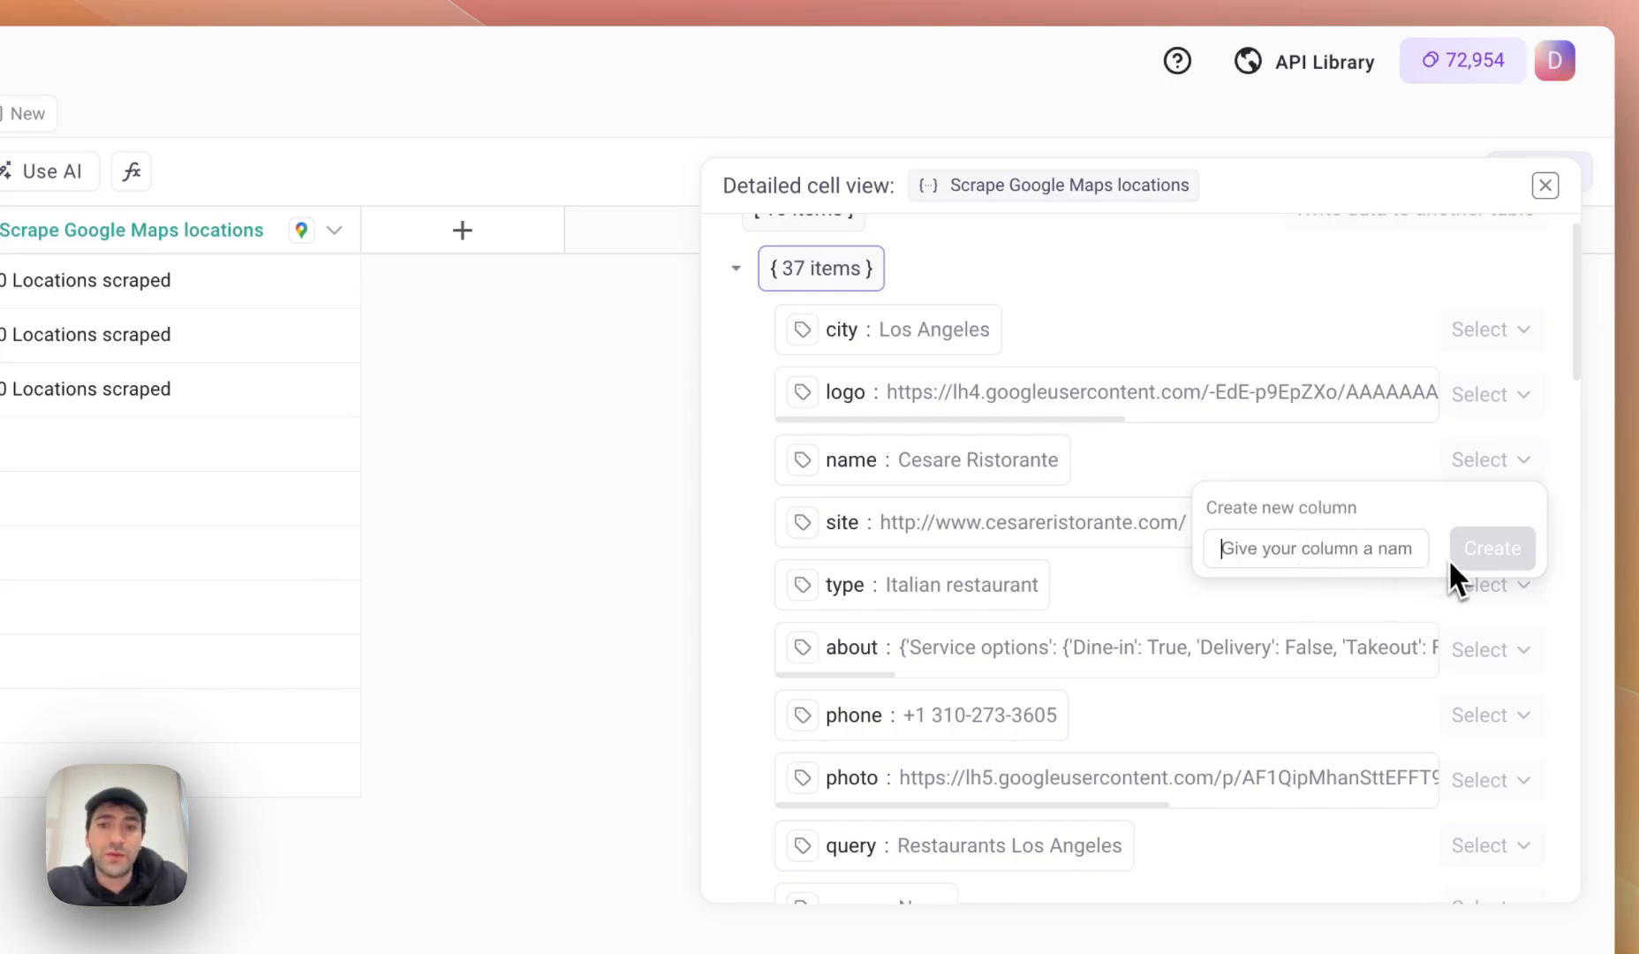
pyautogui.write('Name')
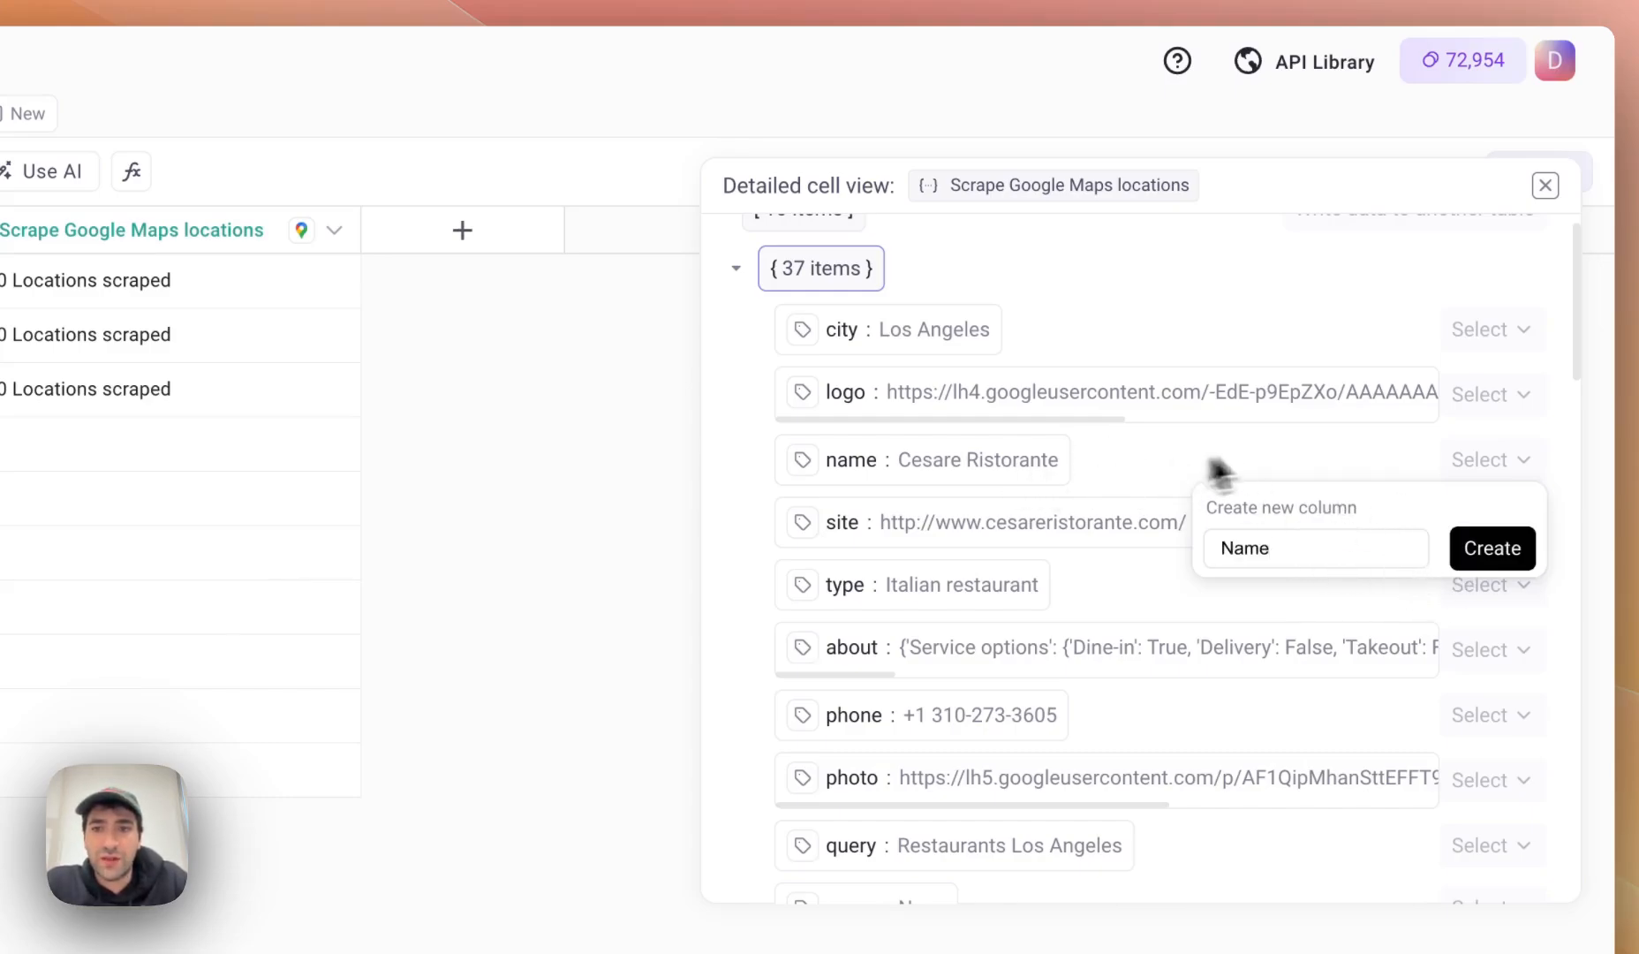
pyautogui.press('super+a')
pyautogui.write('Restaurant name')
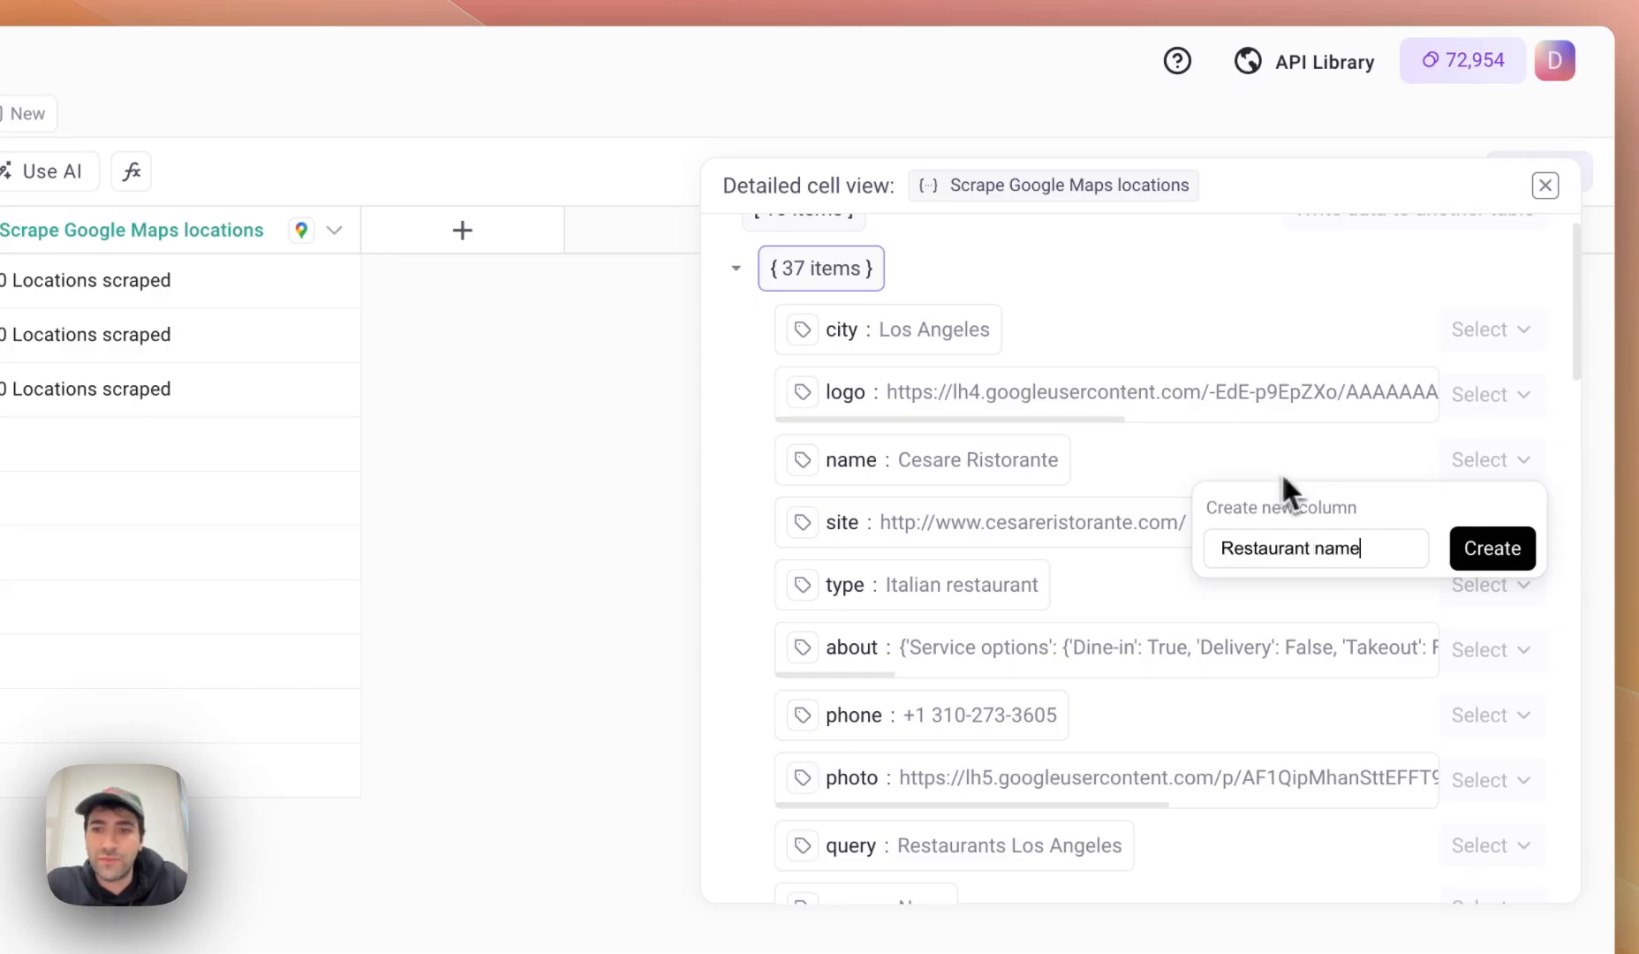
pyautogui.click(1493, 549)
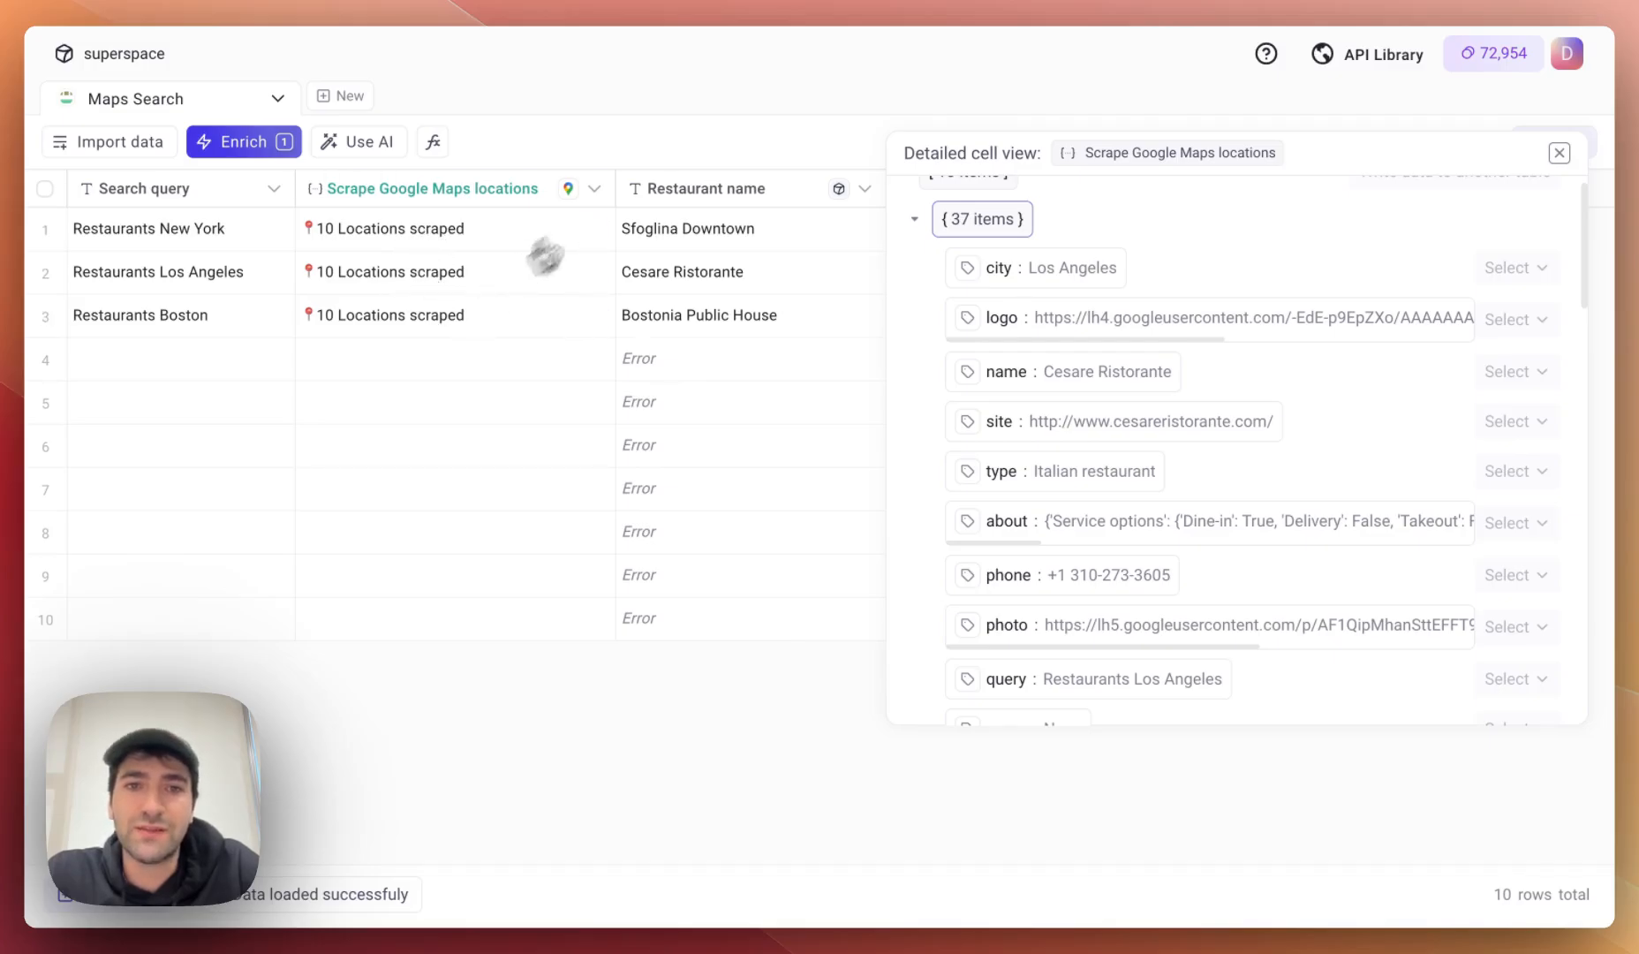
pyautogui.click(998, 228)
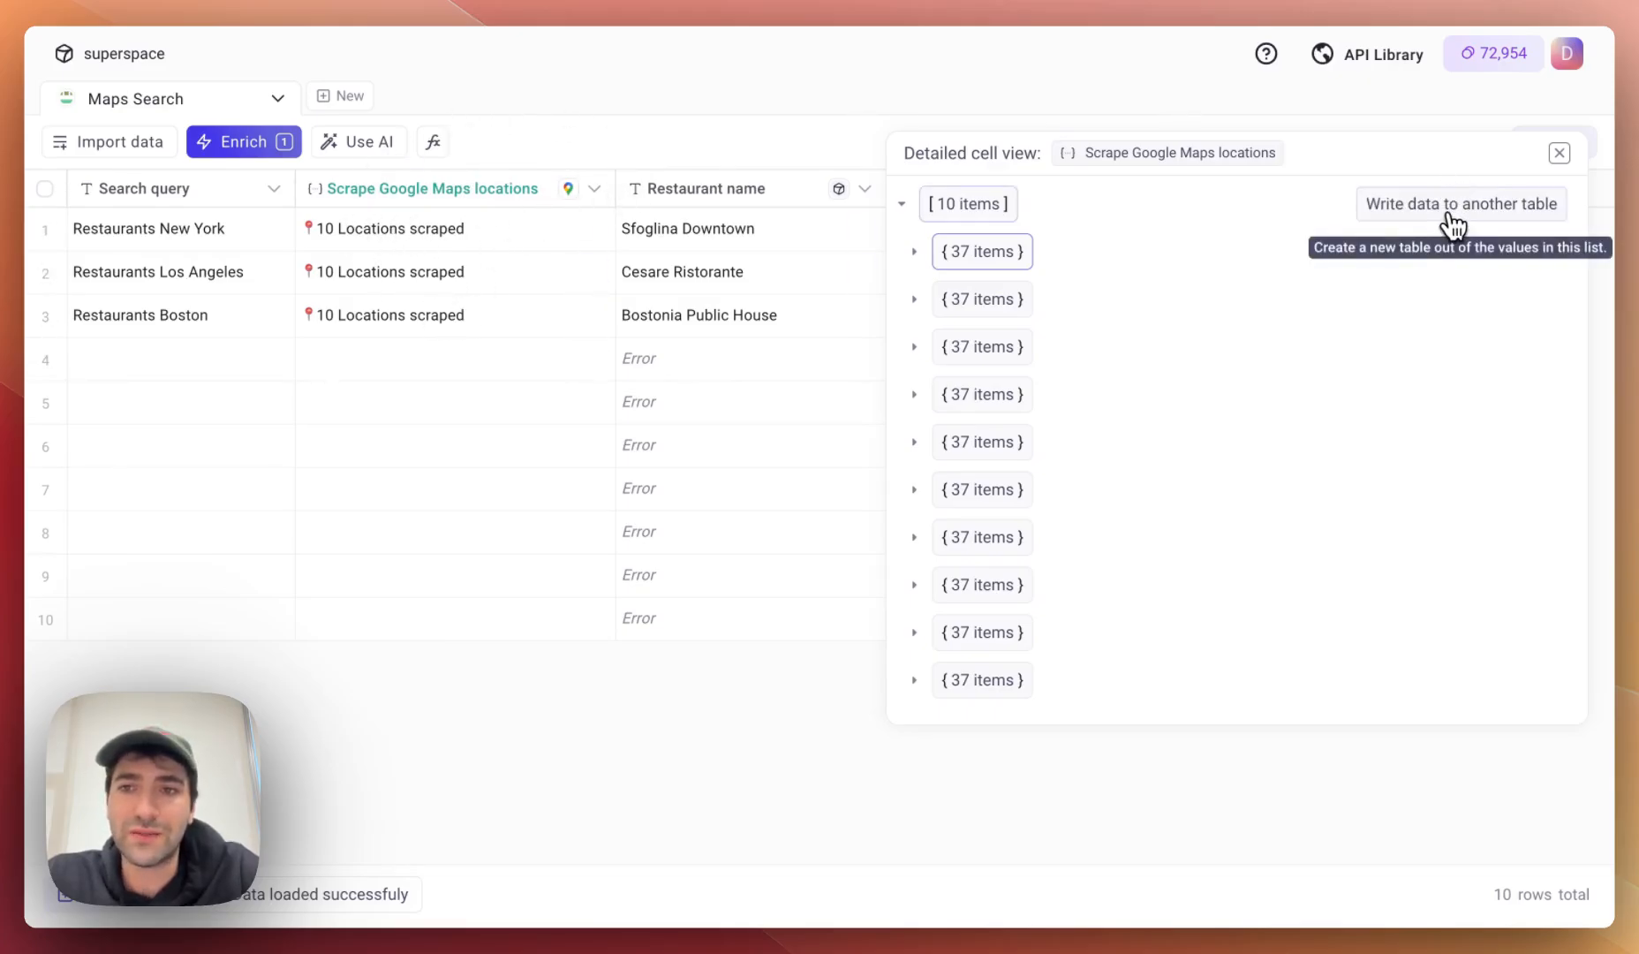
# Set up writing the scraped locations to a new table, pasting in its name.
pyautogui.click(1449, 212)
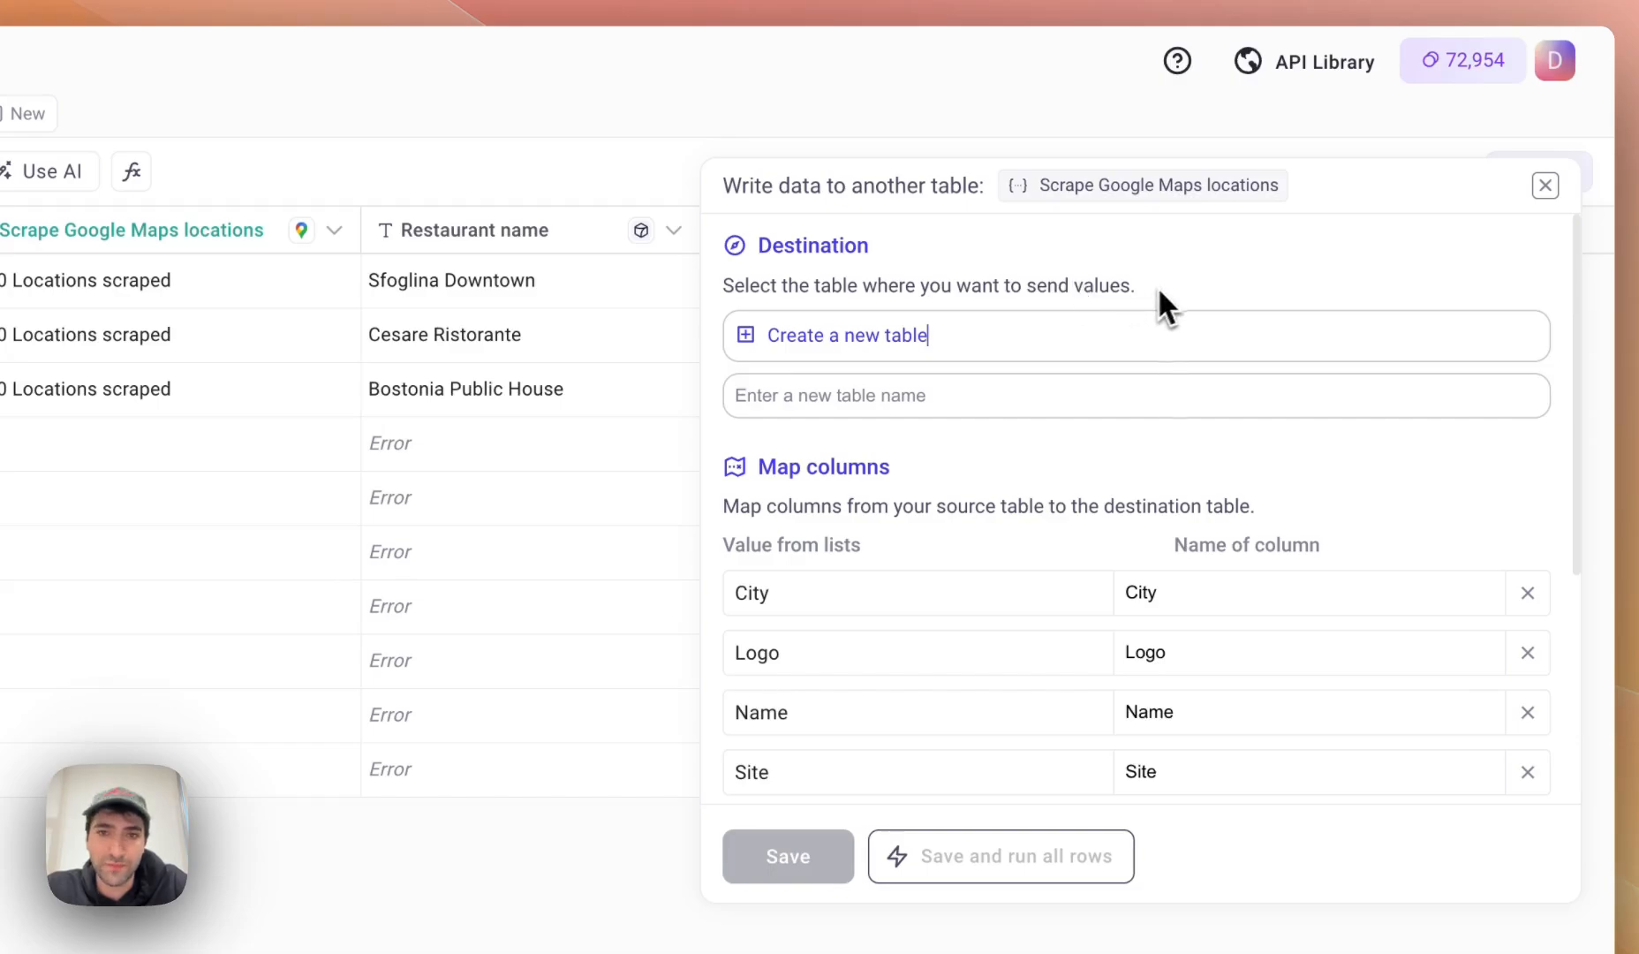
pyautogui.scroll(-1, 974, 407)
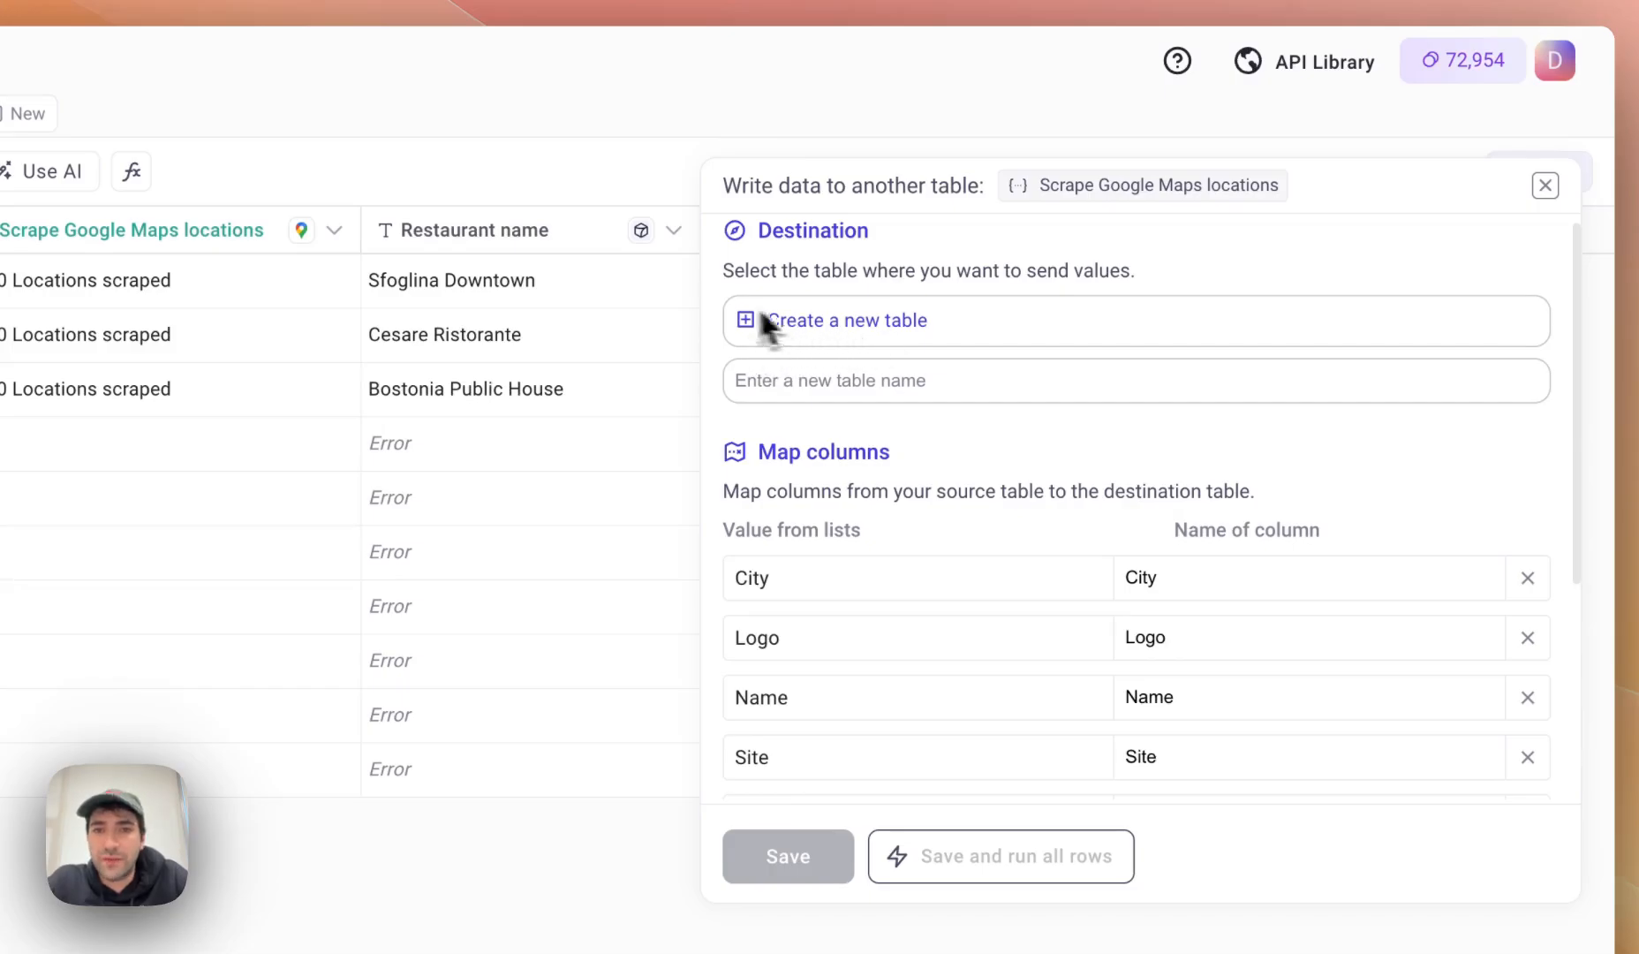
pyautogui.click(870, 320)
pyautogui.scroll(-2, 877, 508)
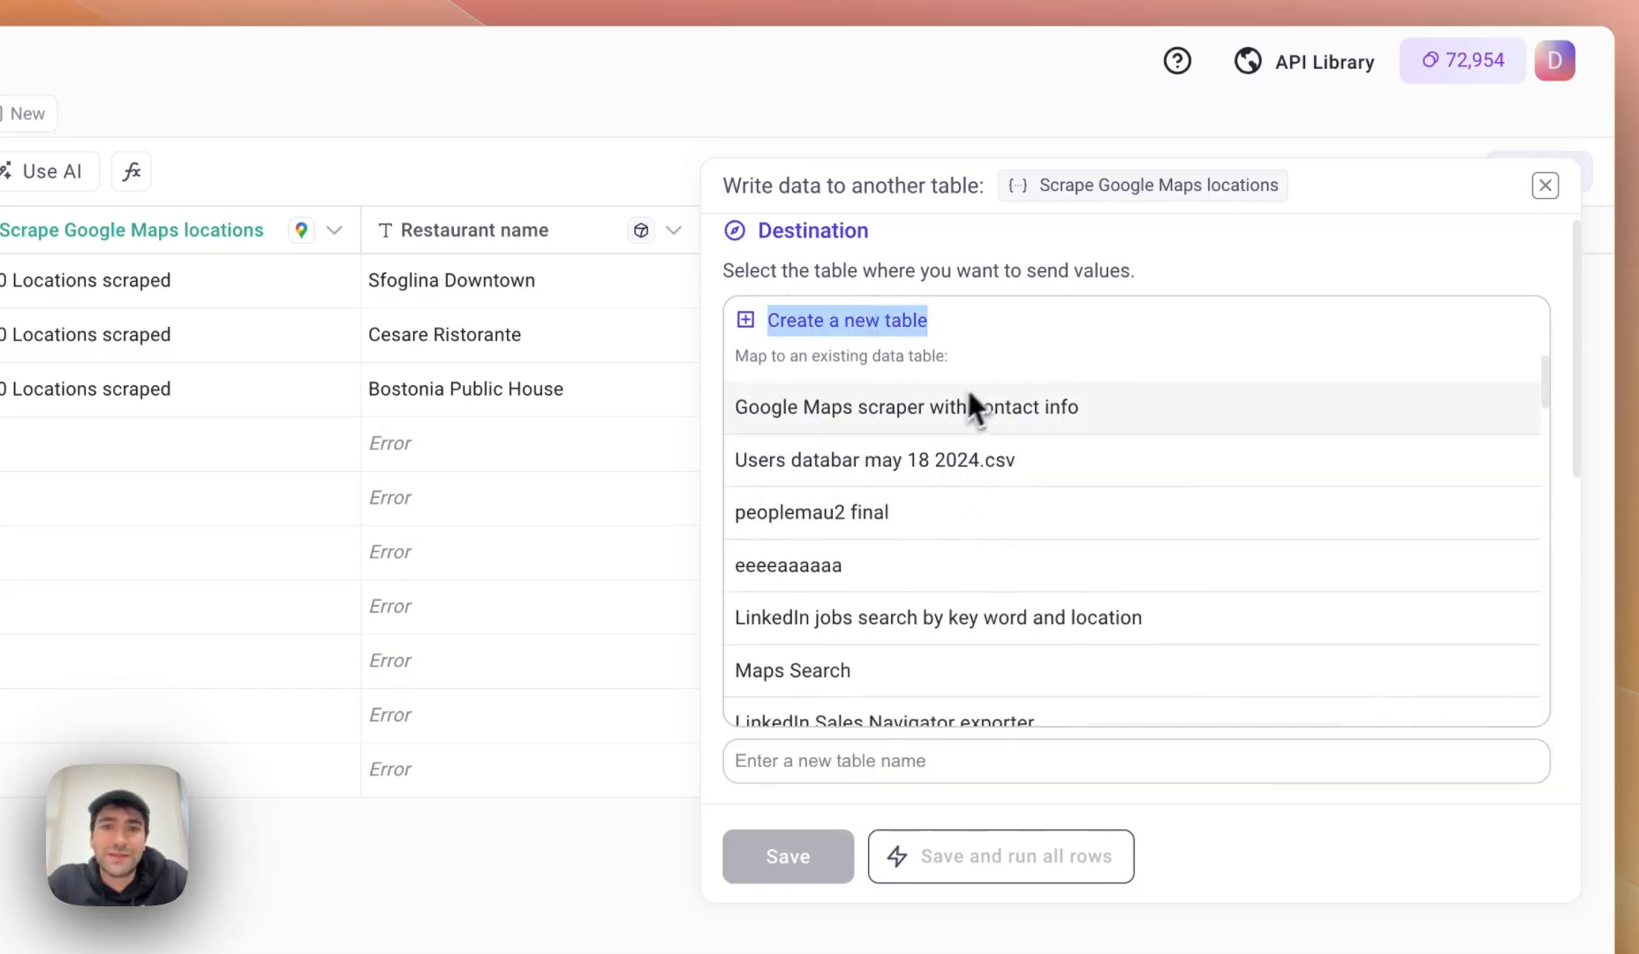
pyautogui.scroll(2, 965, 398)
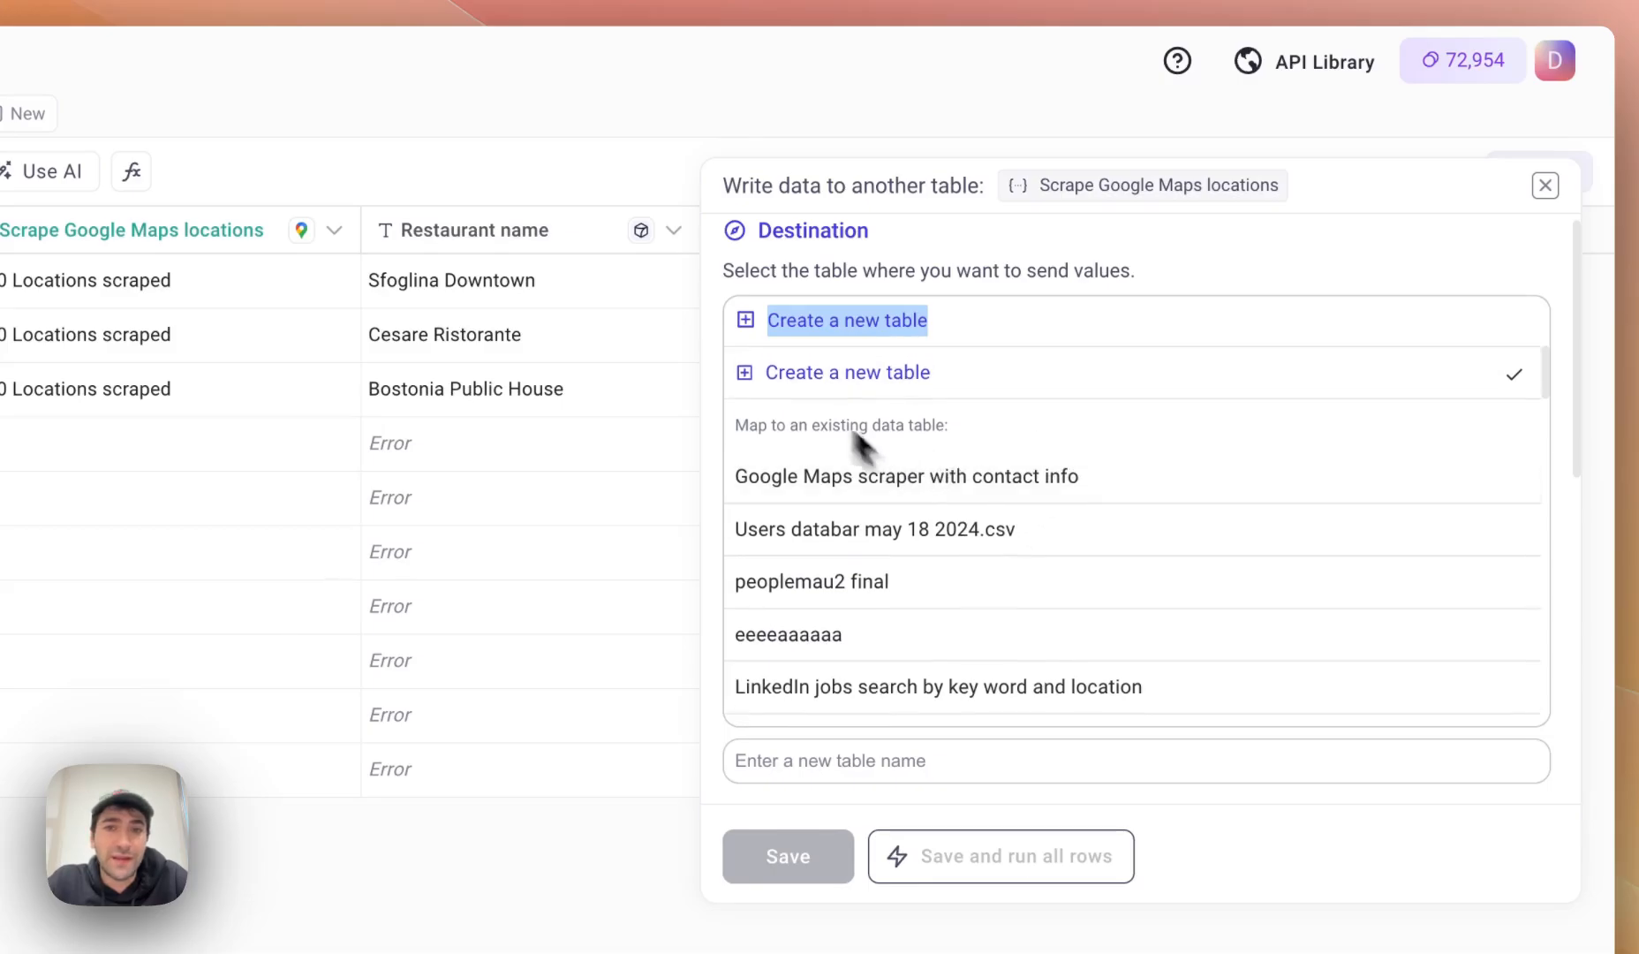
pyautogui.click(958, 272)
pyautogui.click(867, 382)
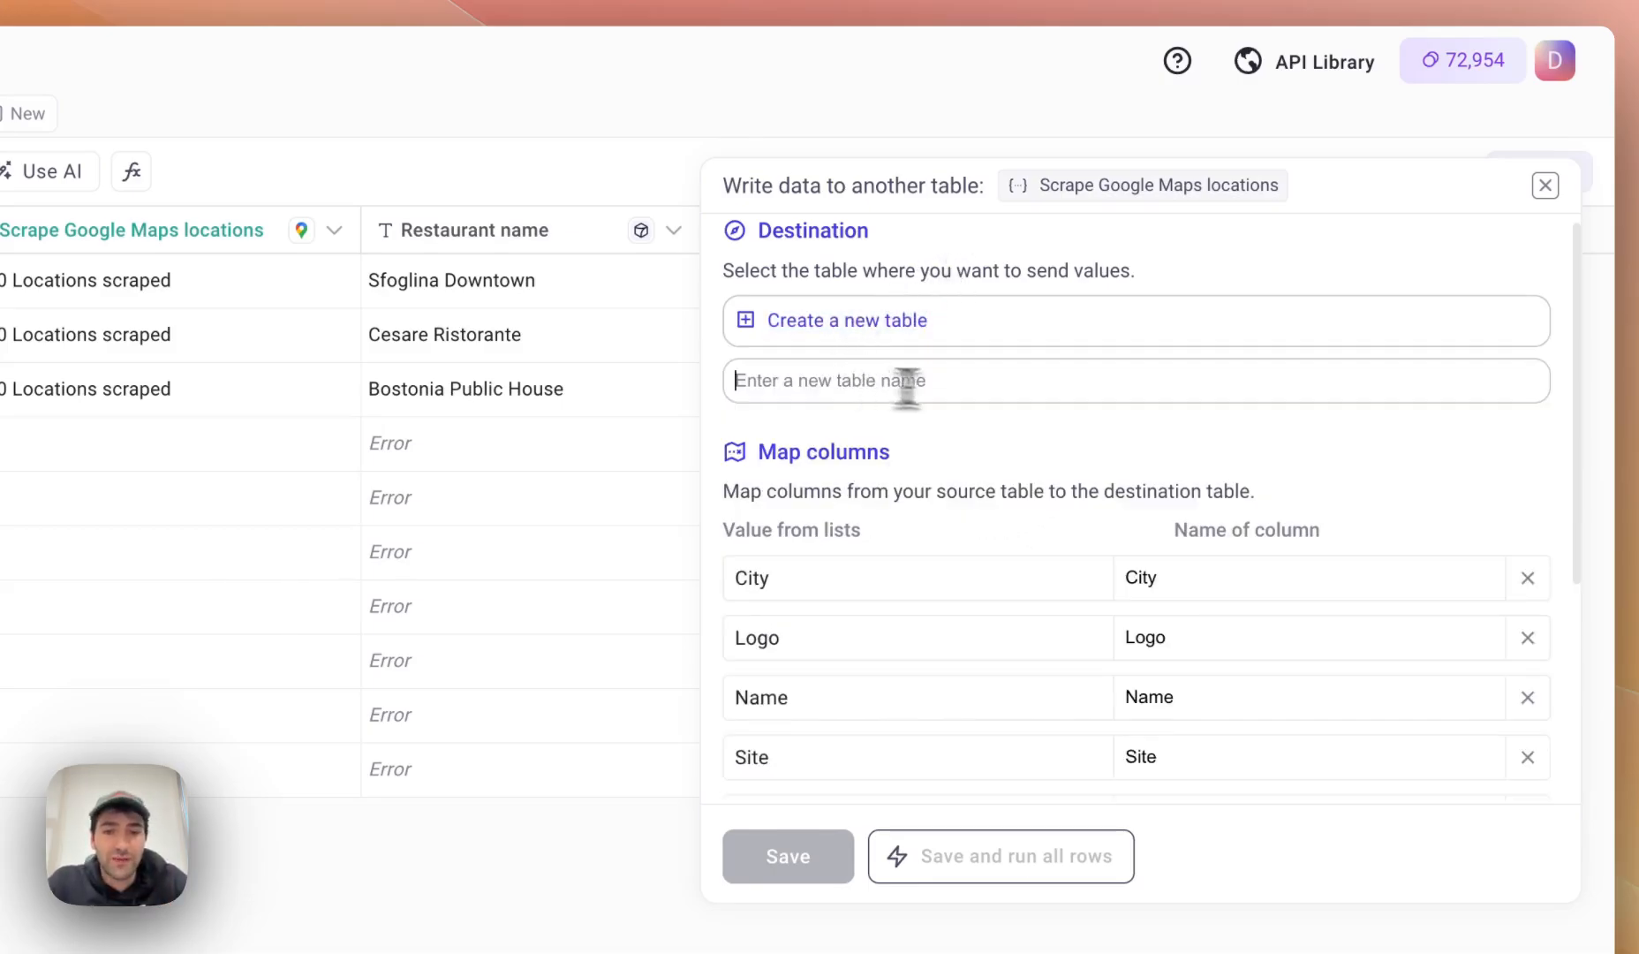
pyautogui.write('Google maps restaurants scraped')
pyautogui.scroll(-3, 1021, 626)
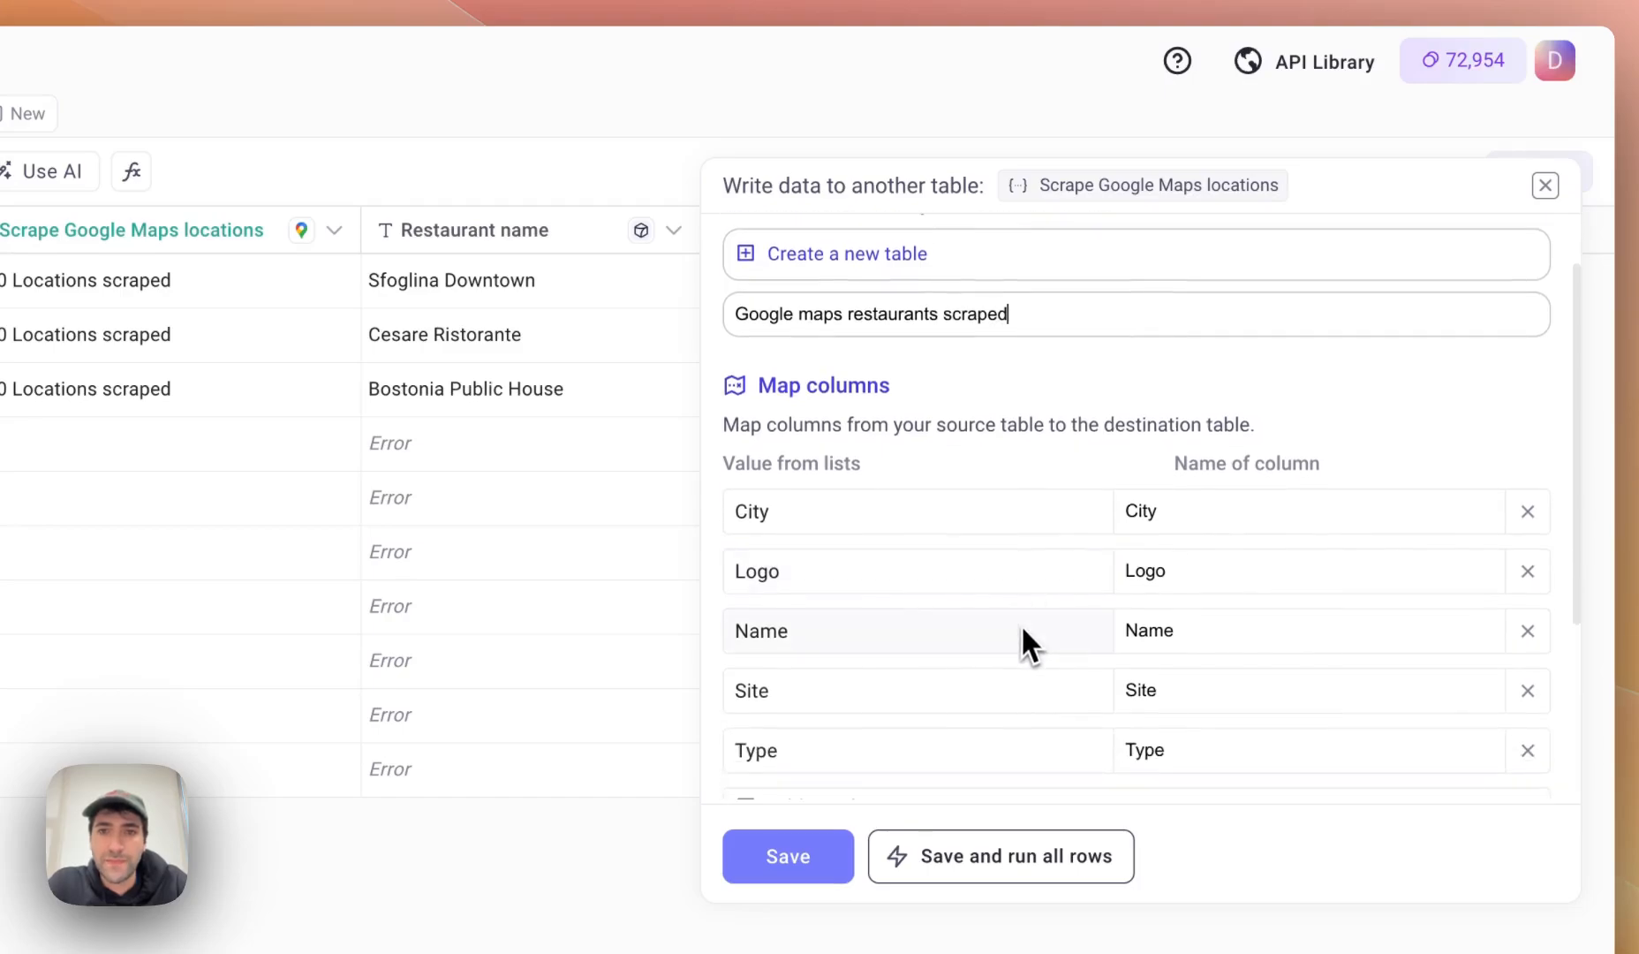
pyautogui.scroll(-1, 914, 484)
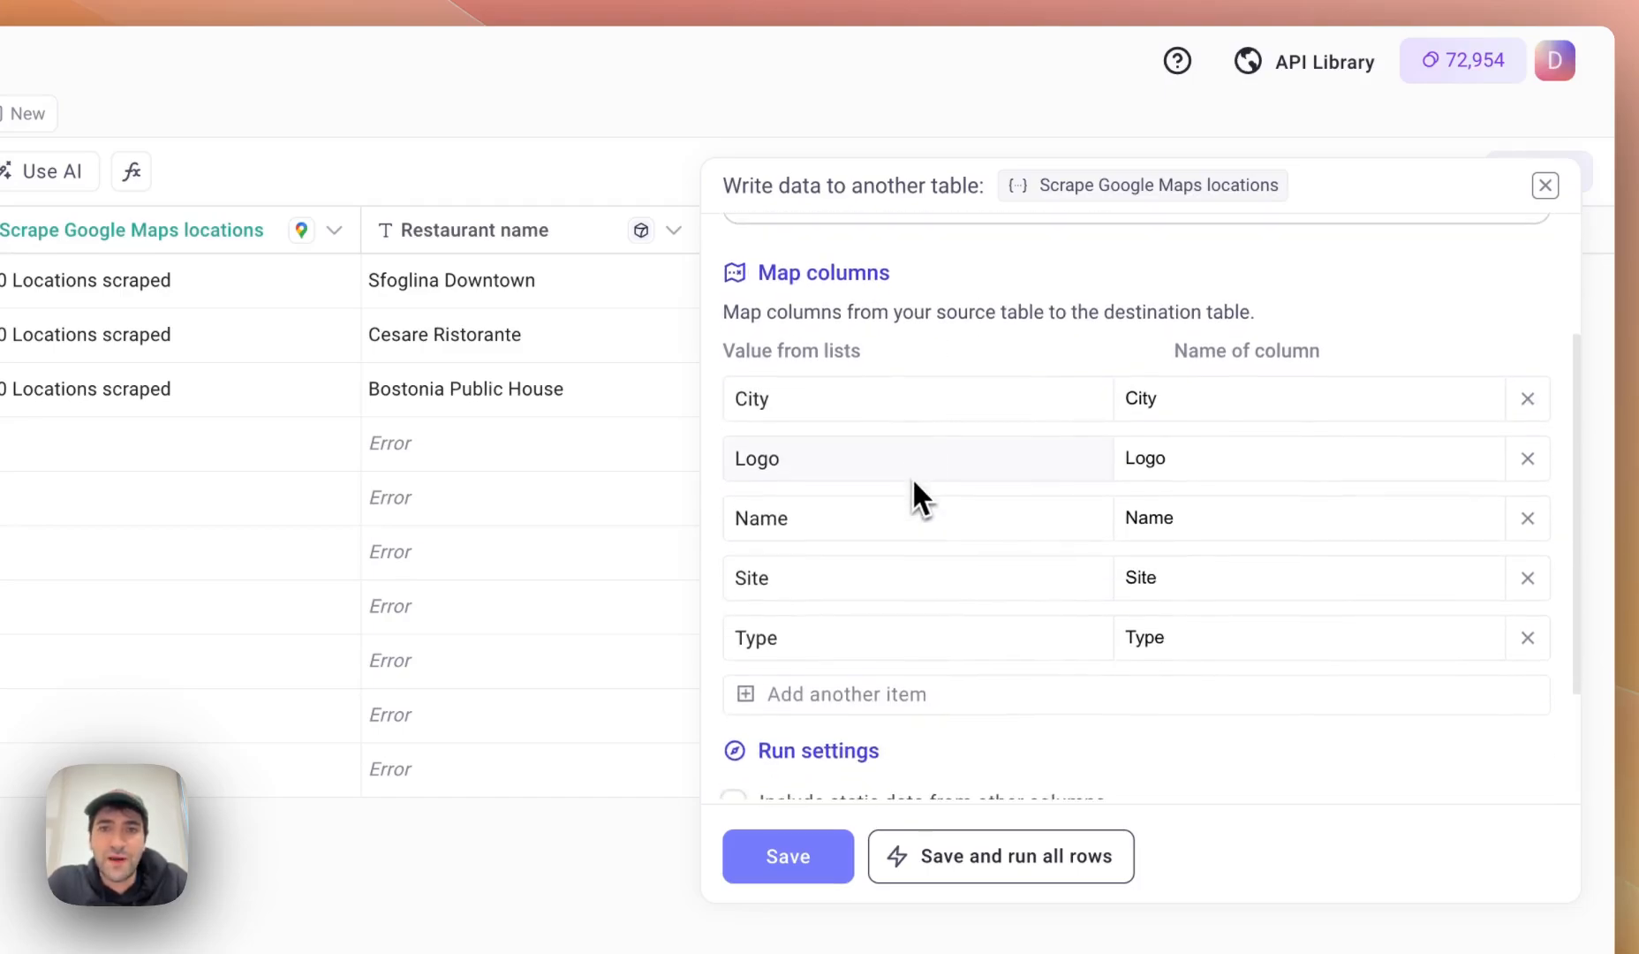
pyautogui.scroll(-1, 911, 475)
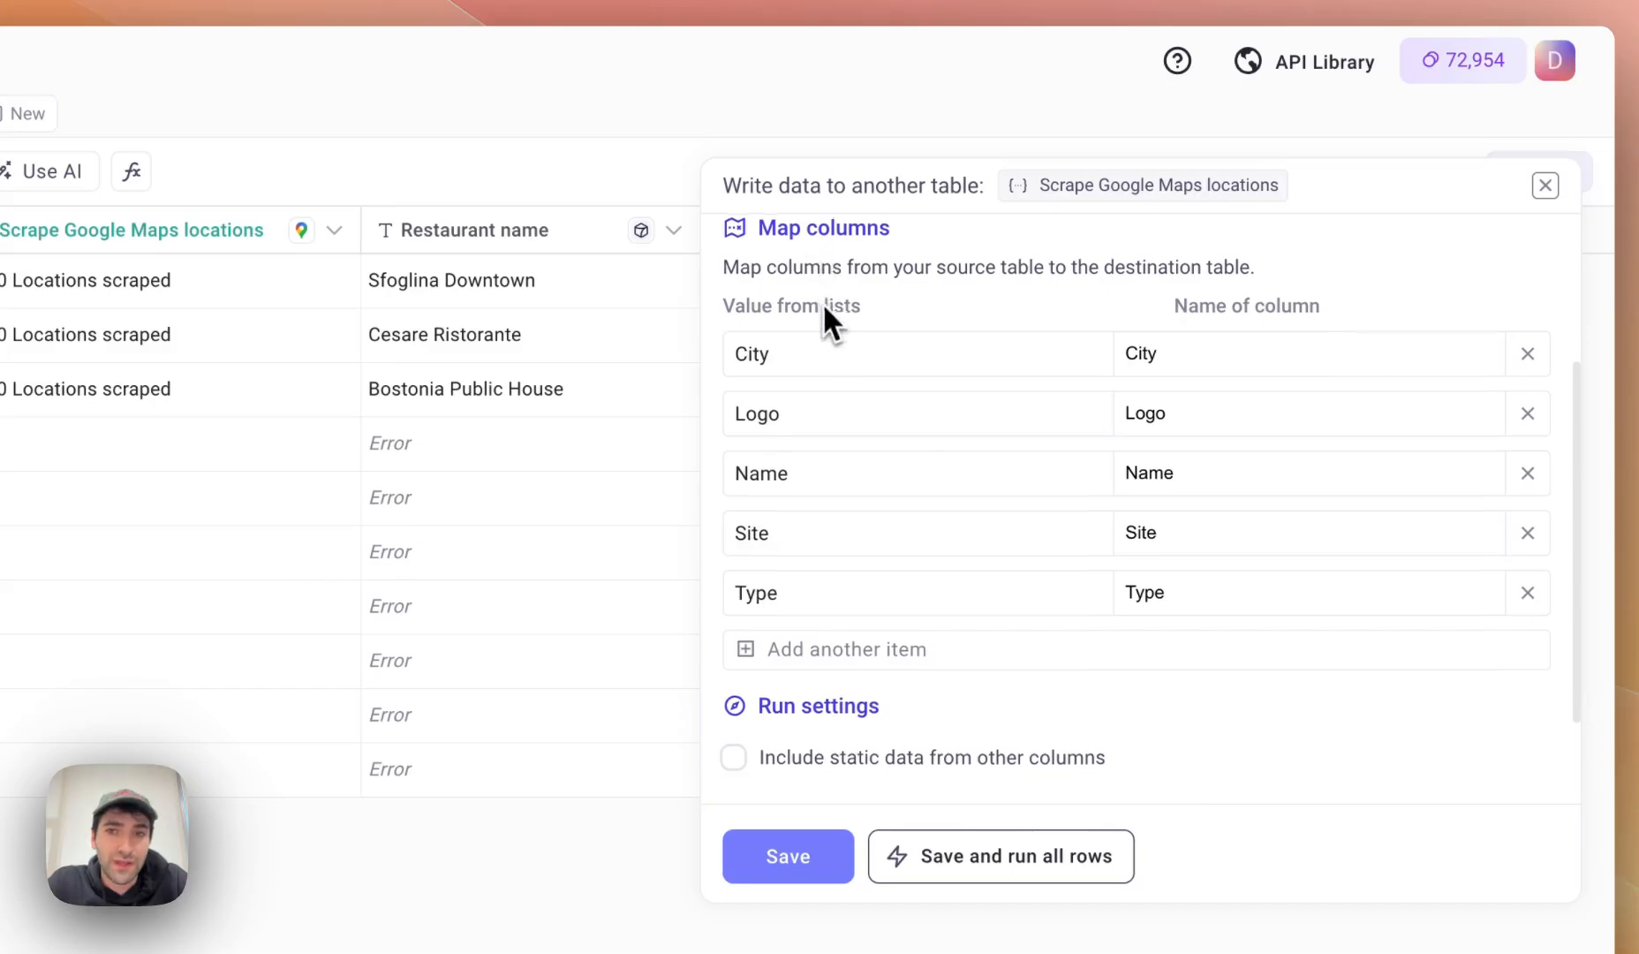
pyautogui.scroll(1, 823, 304)
pyautogui.scroll(-1, 841, 534)
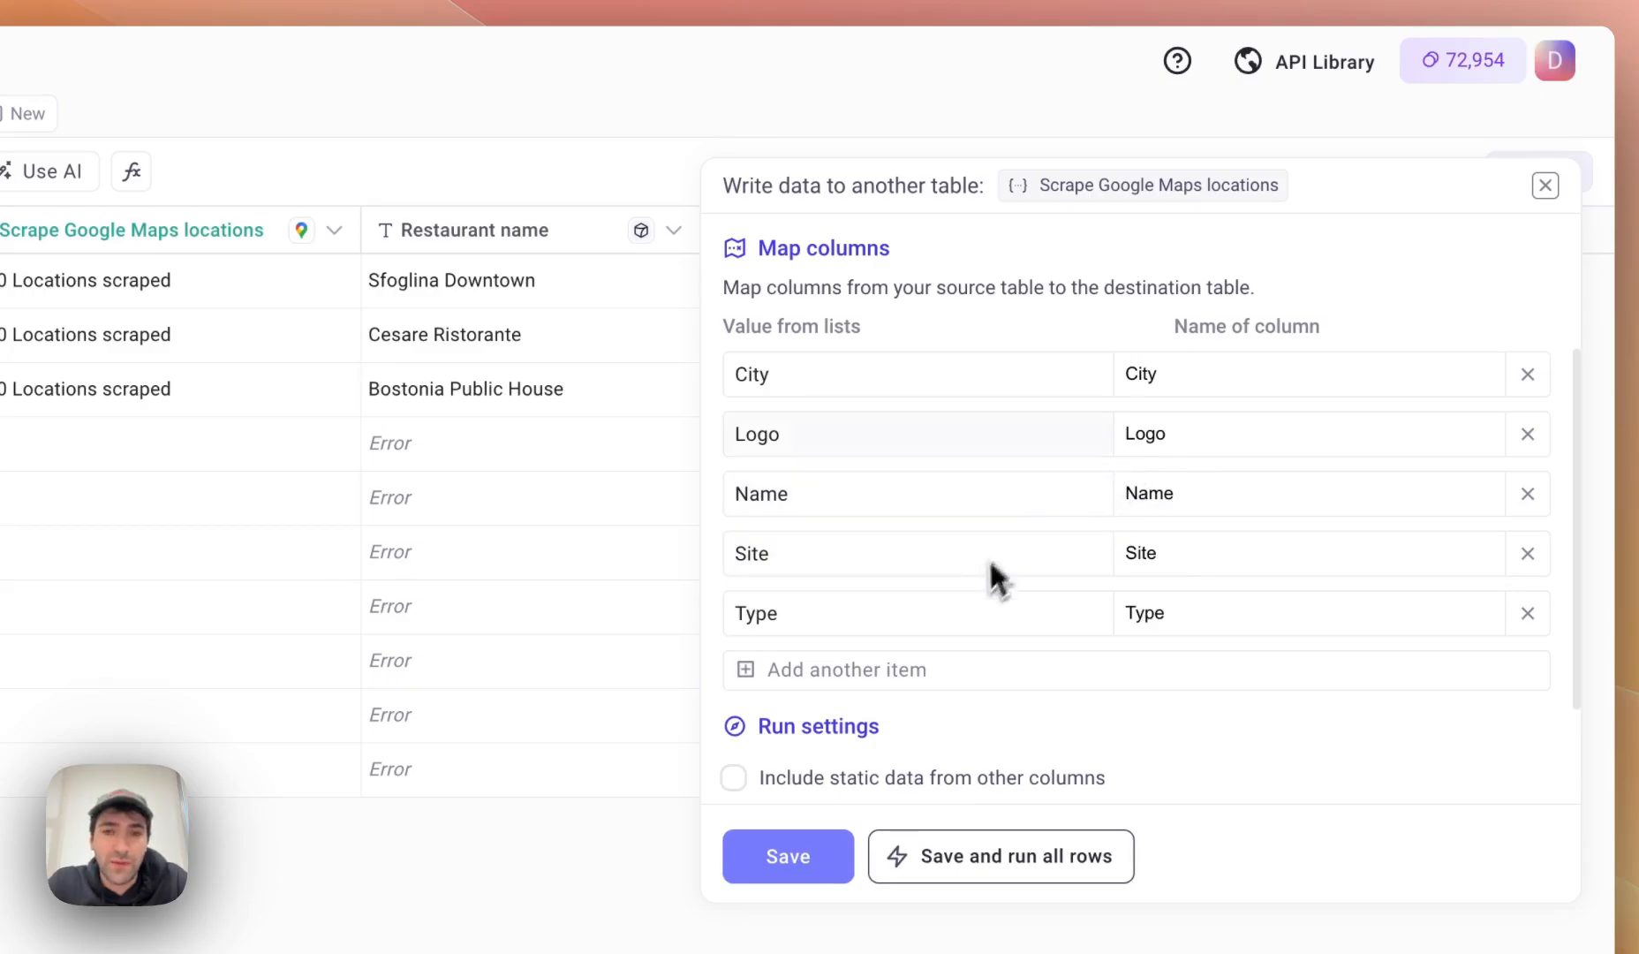
pyautogui.scroll(-1, 777, 588)
pyautogui.scroll(-1, 779, 592)
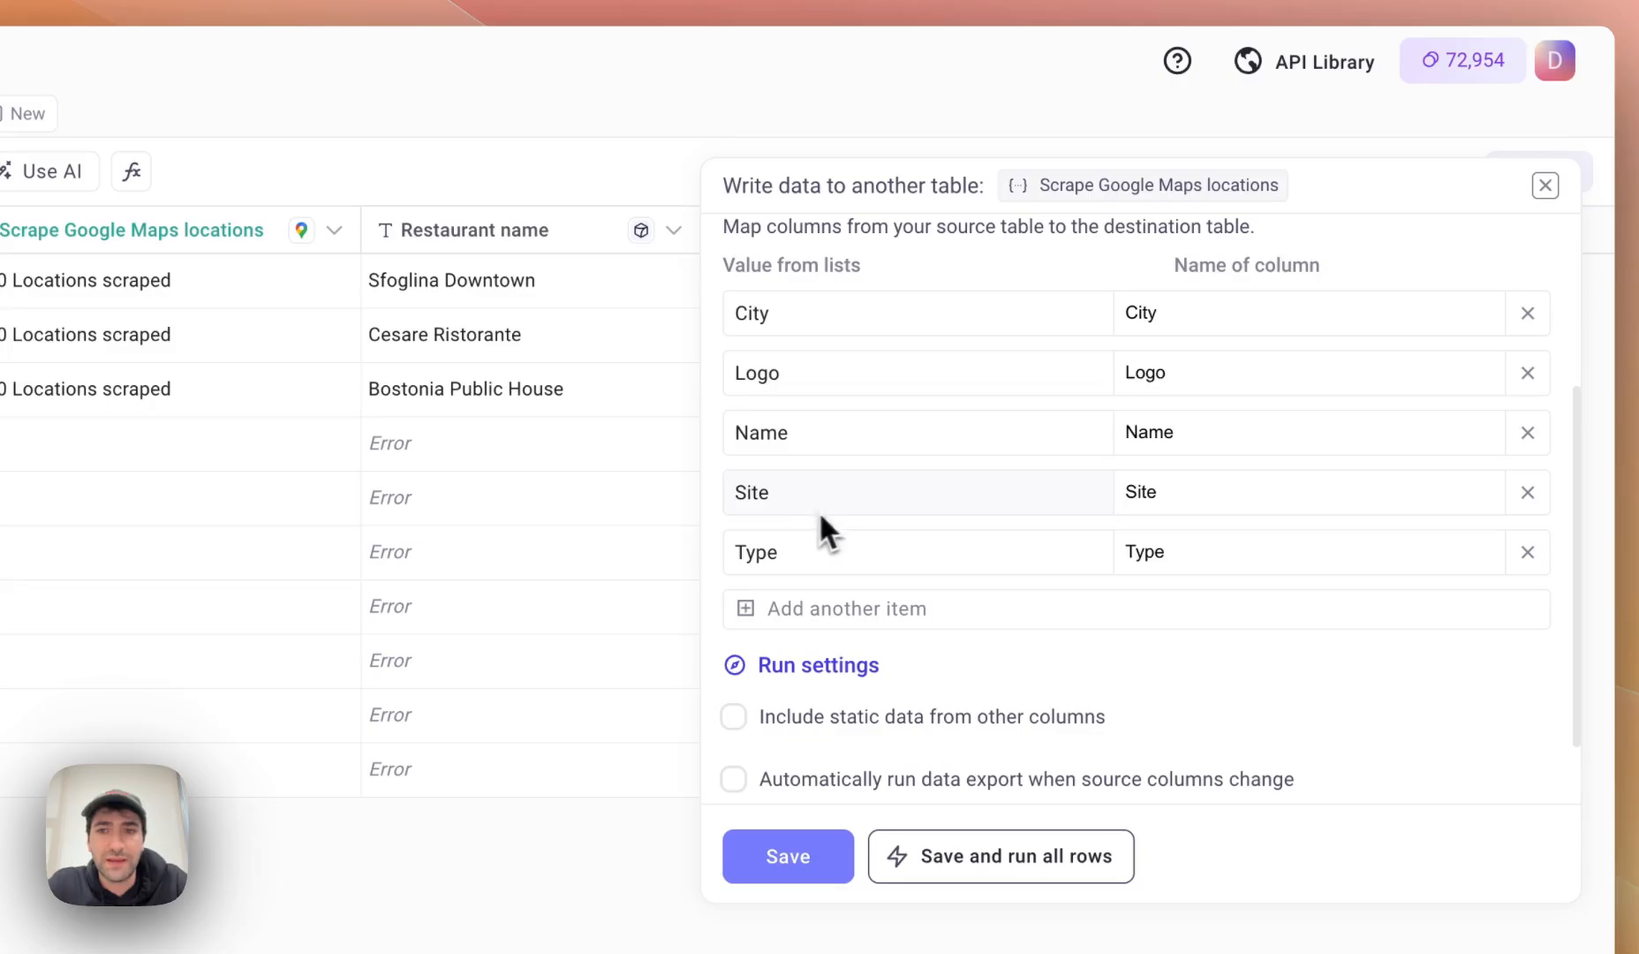
# Add About, Rating and Phone mappings to the exported fields.
pyautogui.click(761, 609)
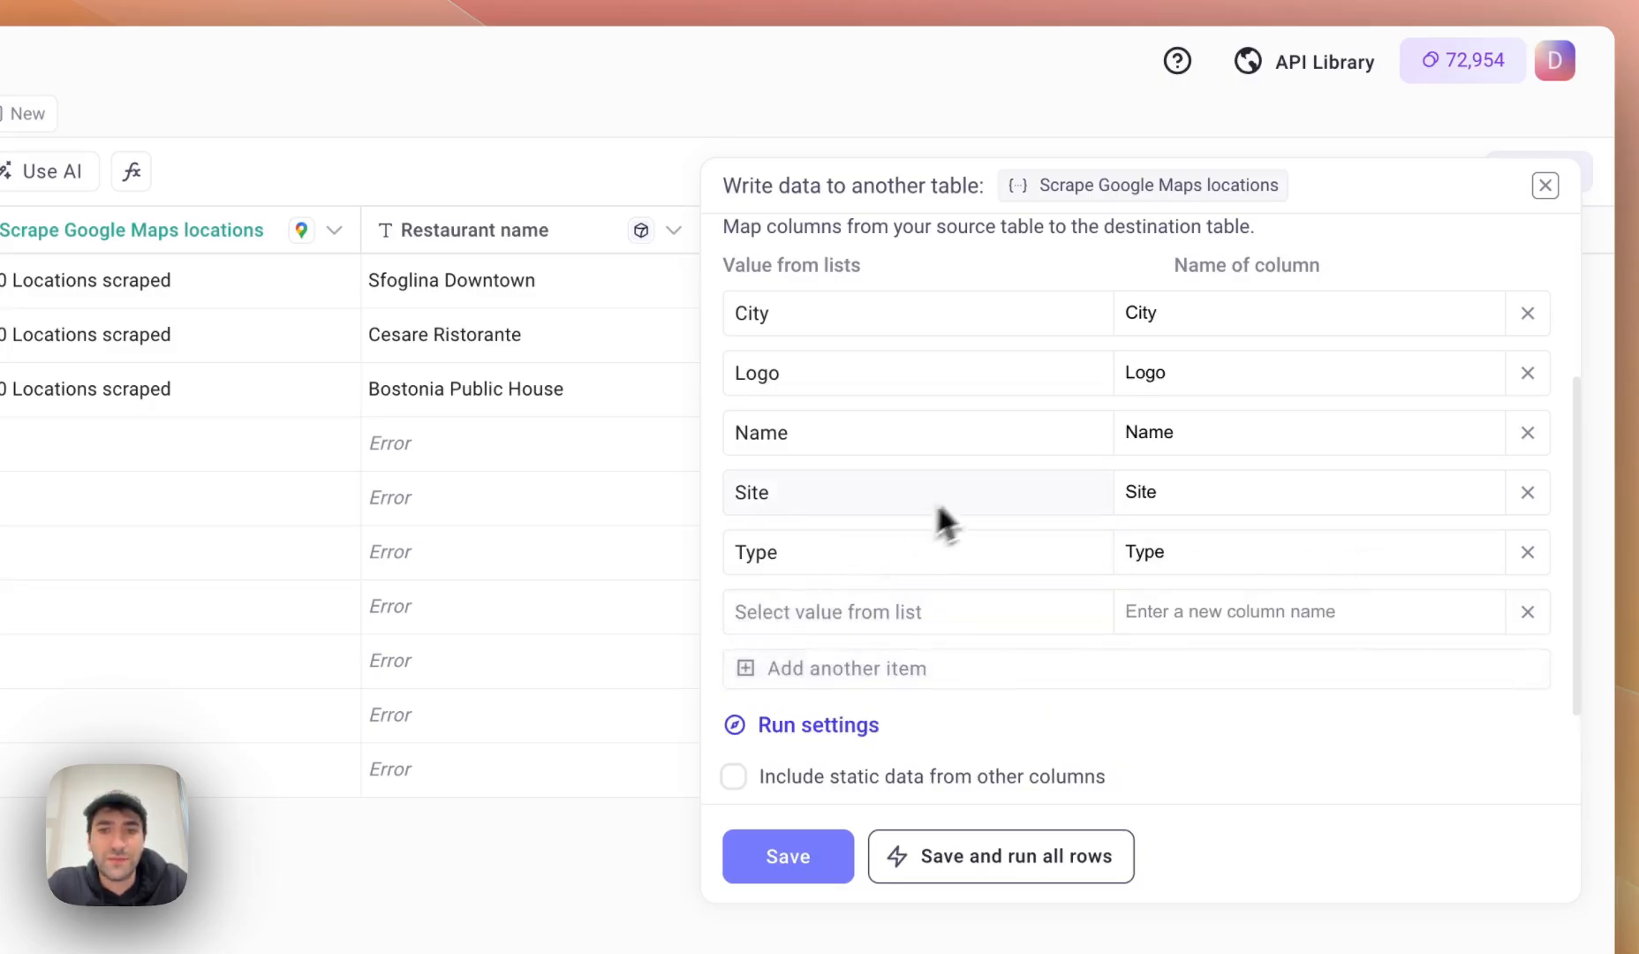
pyautogui.scroll(-3, 918, 477)
pyautogui.click(898, 446)
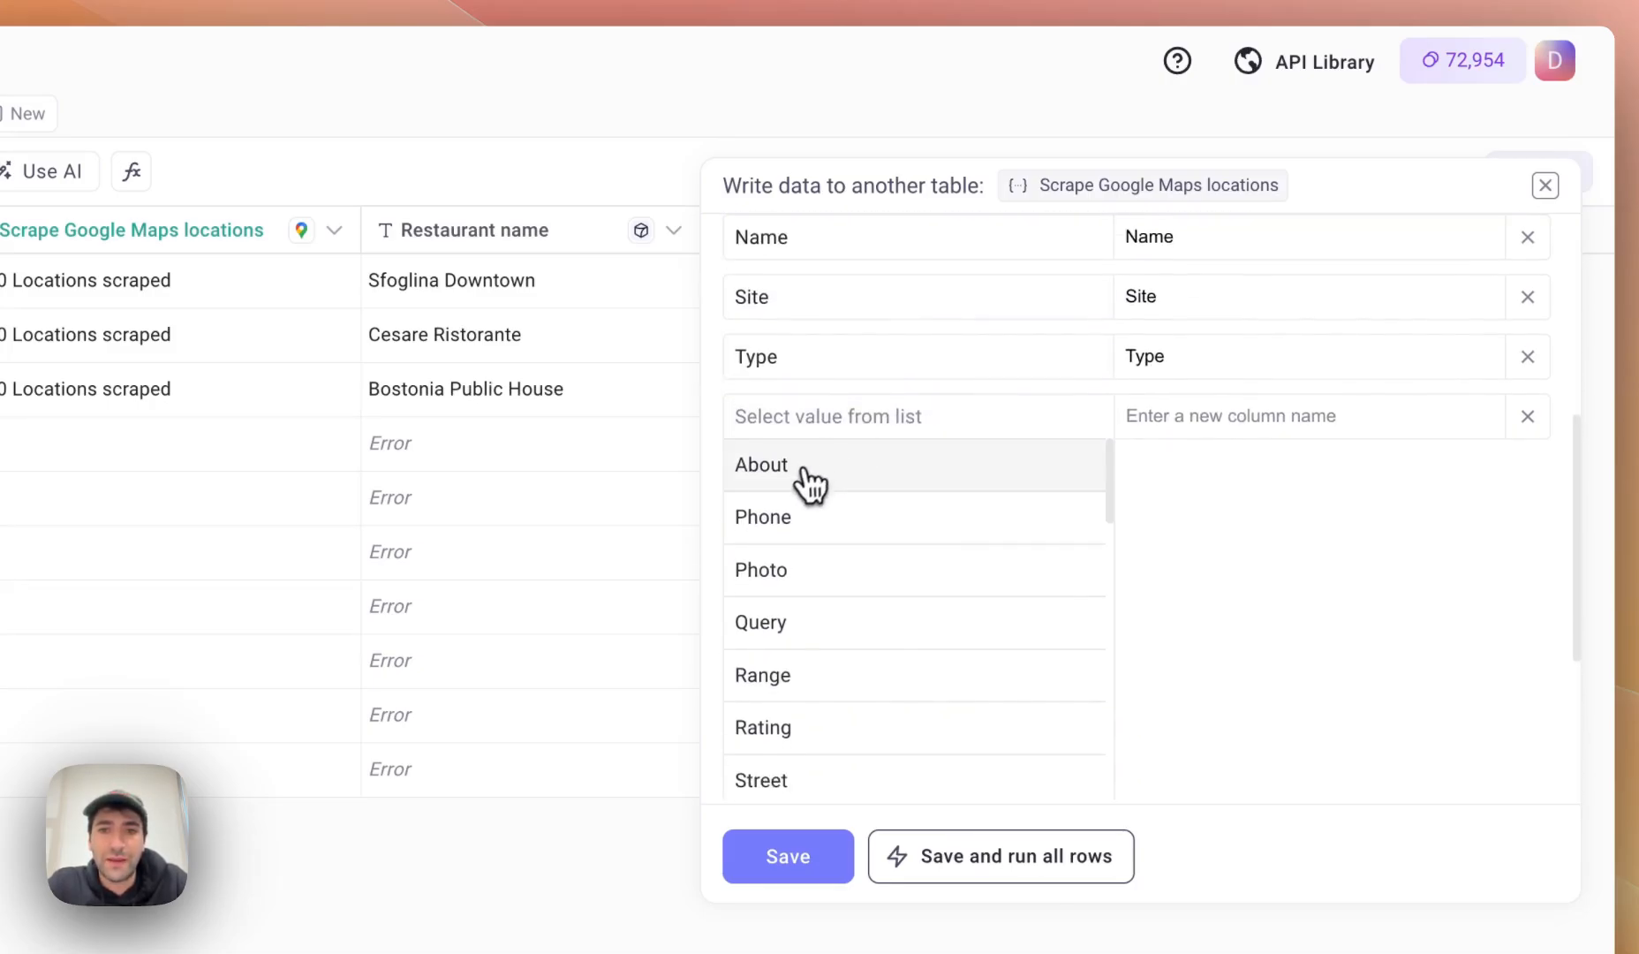
pyautogui.click(811, 482)
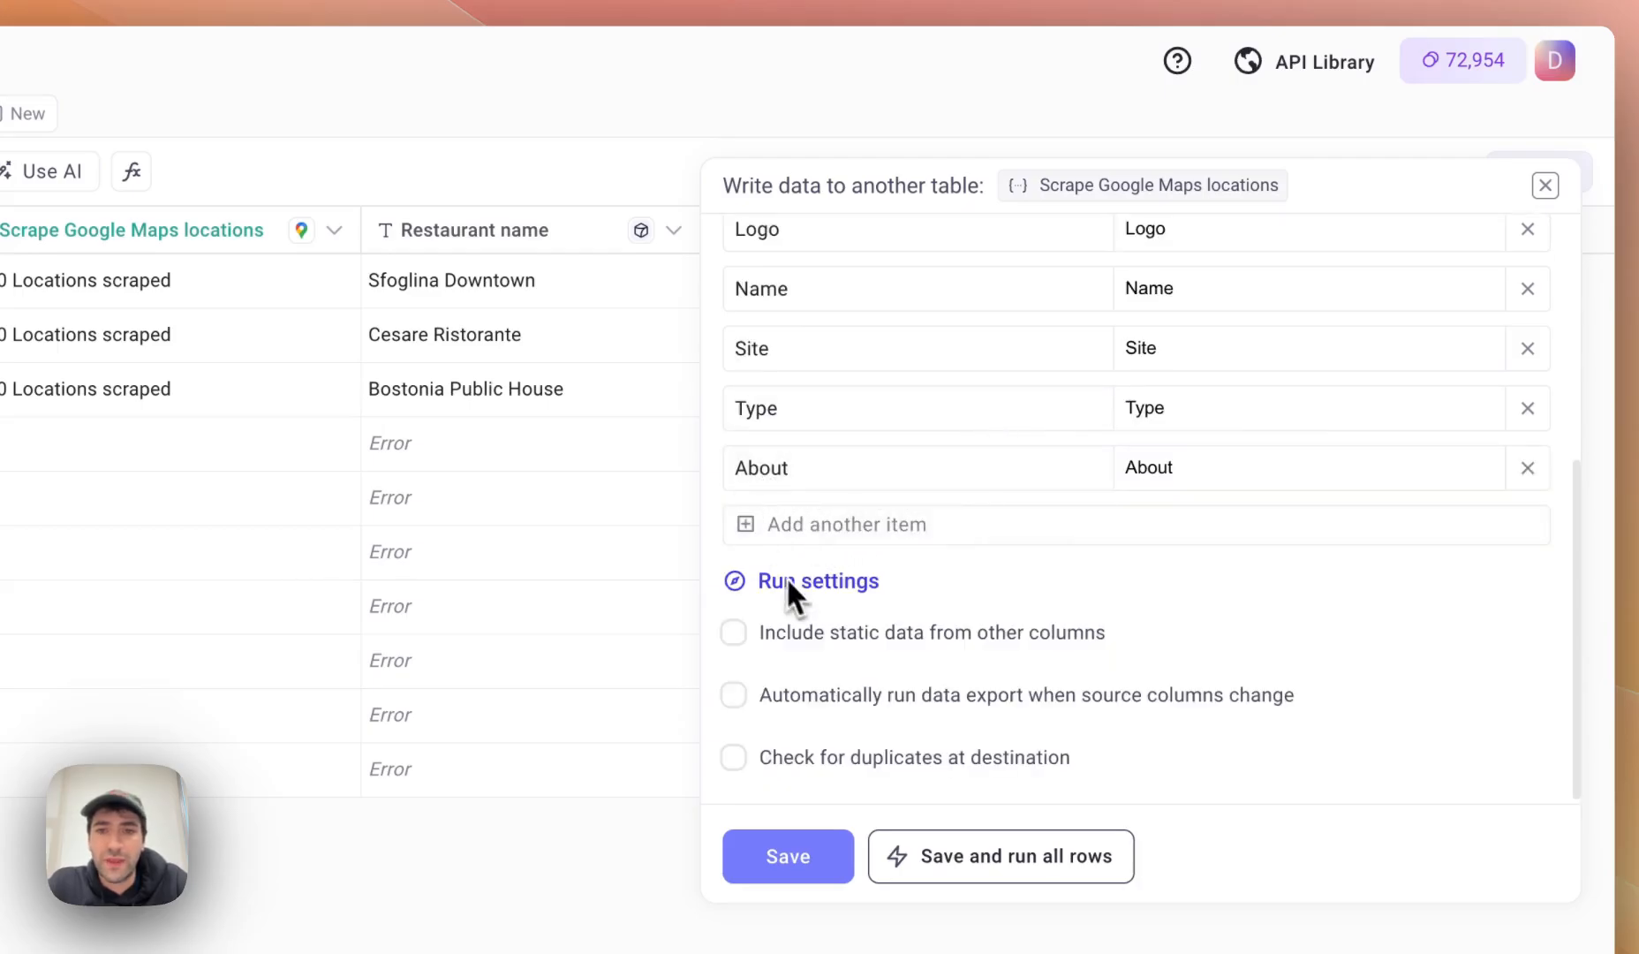
pyautogui.click(777, 526)
pyautogui.click(922, 527)
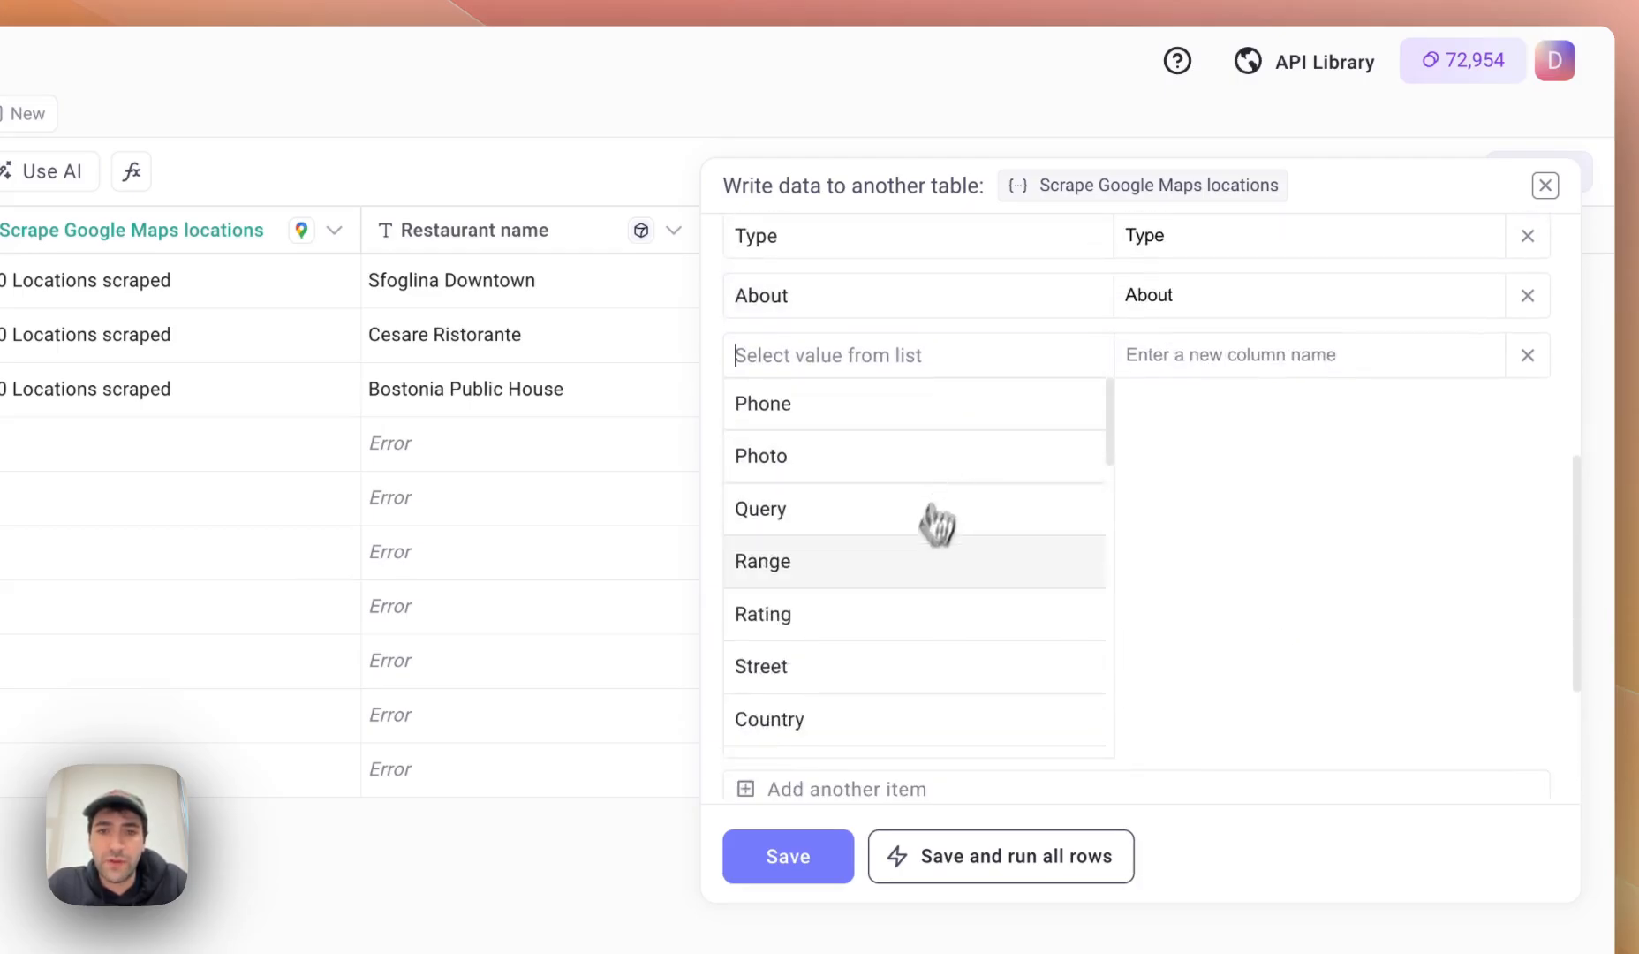
pyautogui.scroll(-1, 919, 556)
pyautogui.click(830, 587)
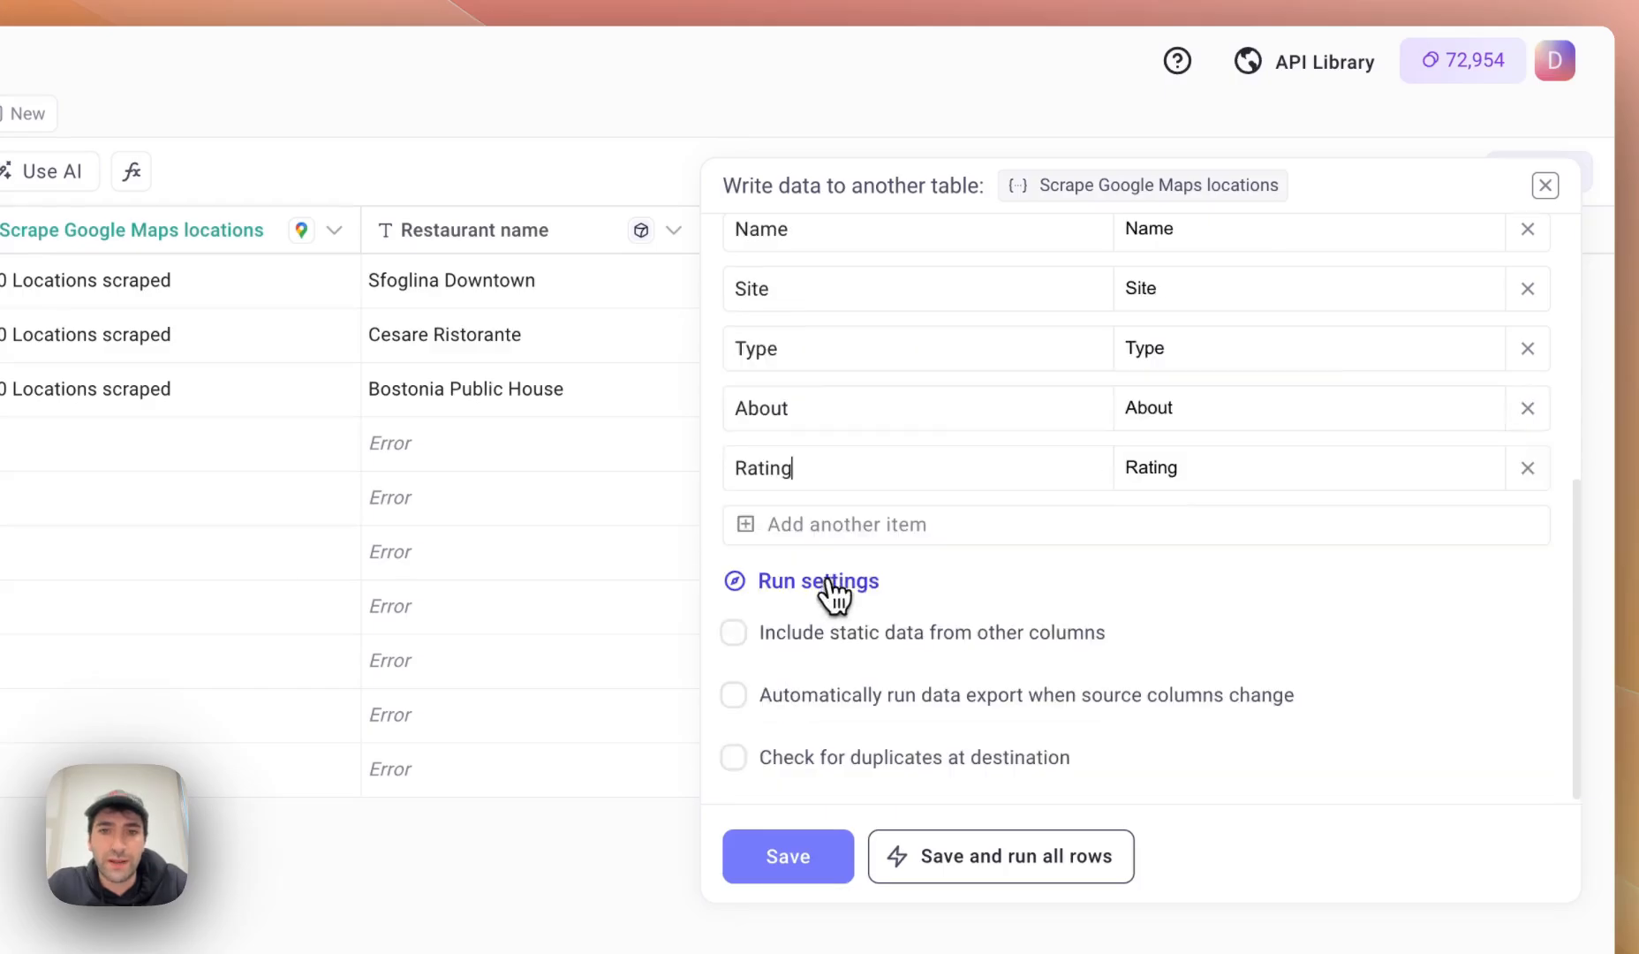
pyautogui.click(875, 525)
pyautogui.click(784, 527)
pyautogui.write('pho')
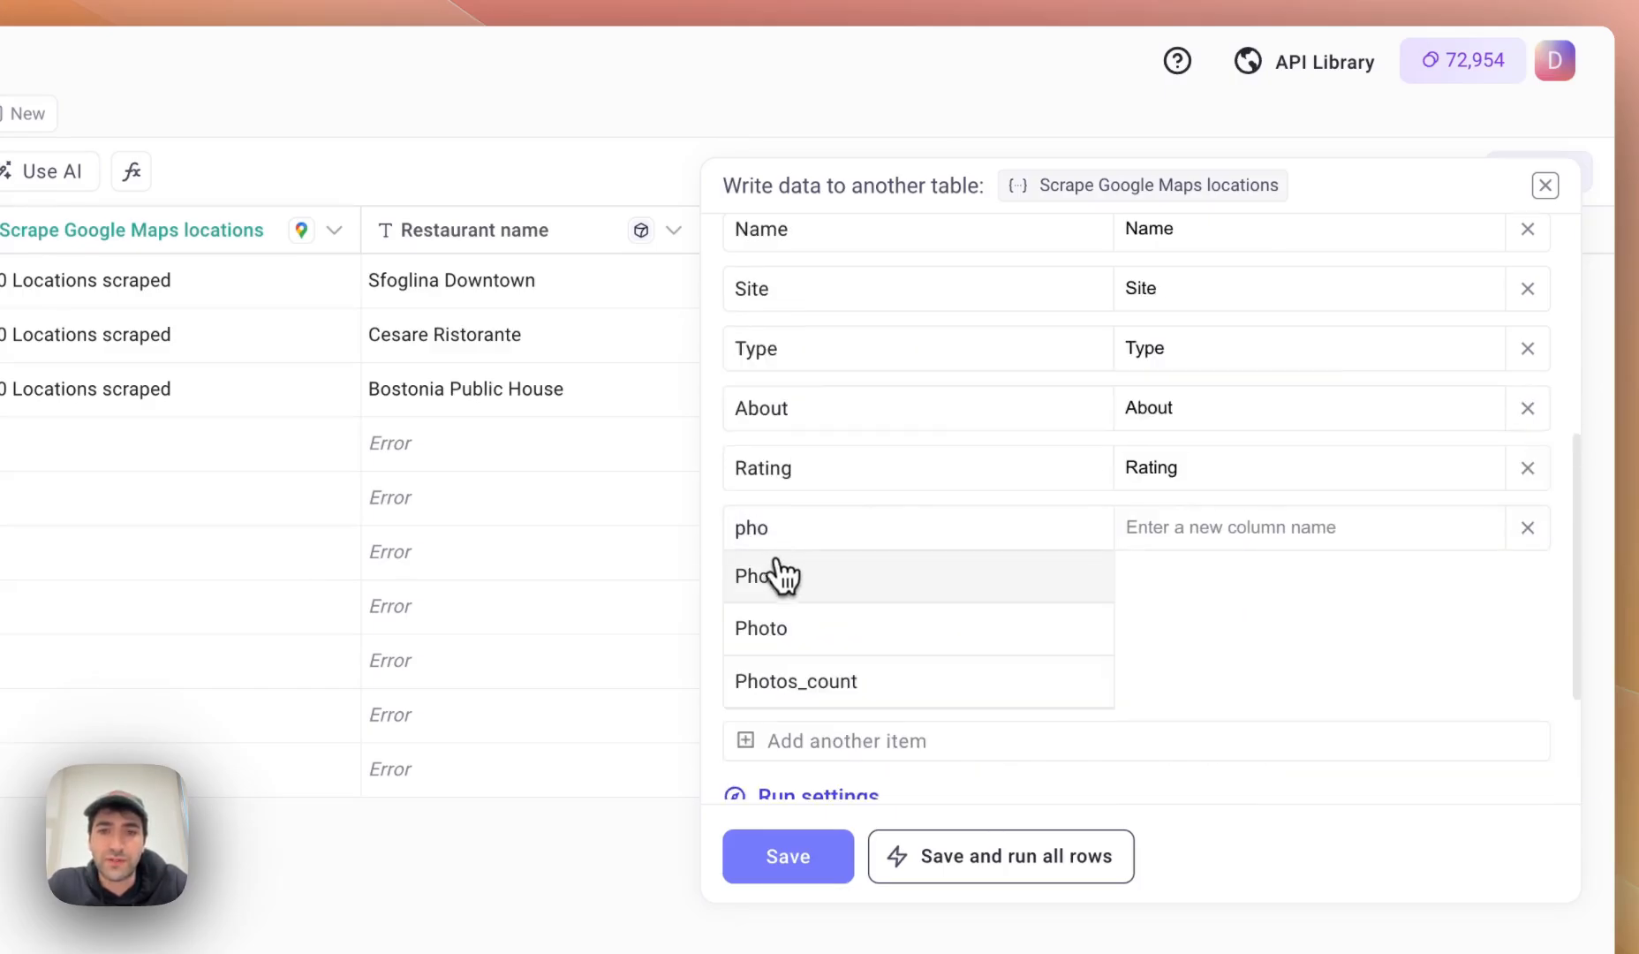
pyautogui.click(778, 577)
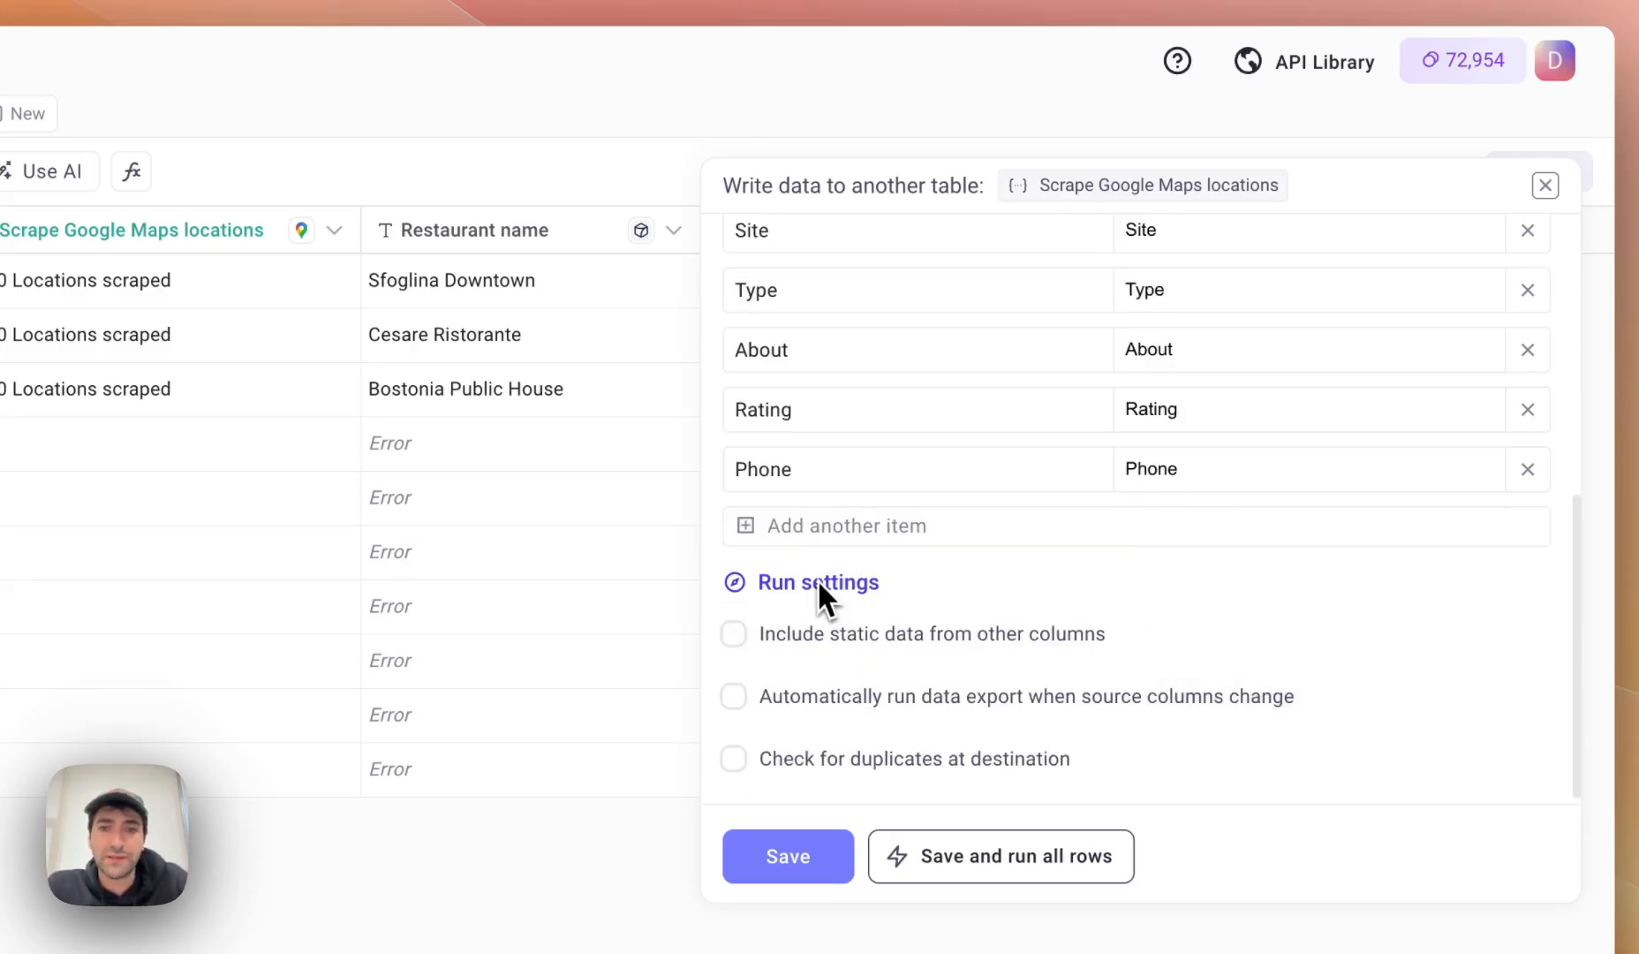
pyautogui.moveTo(803, 643)
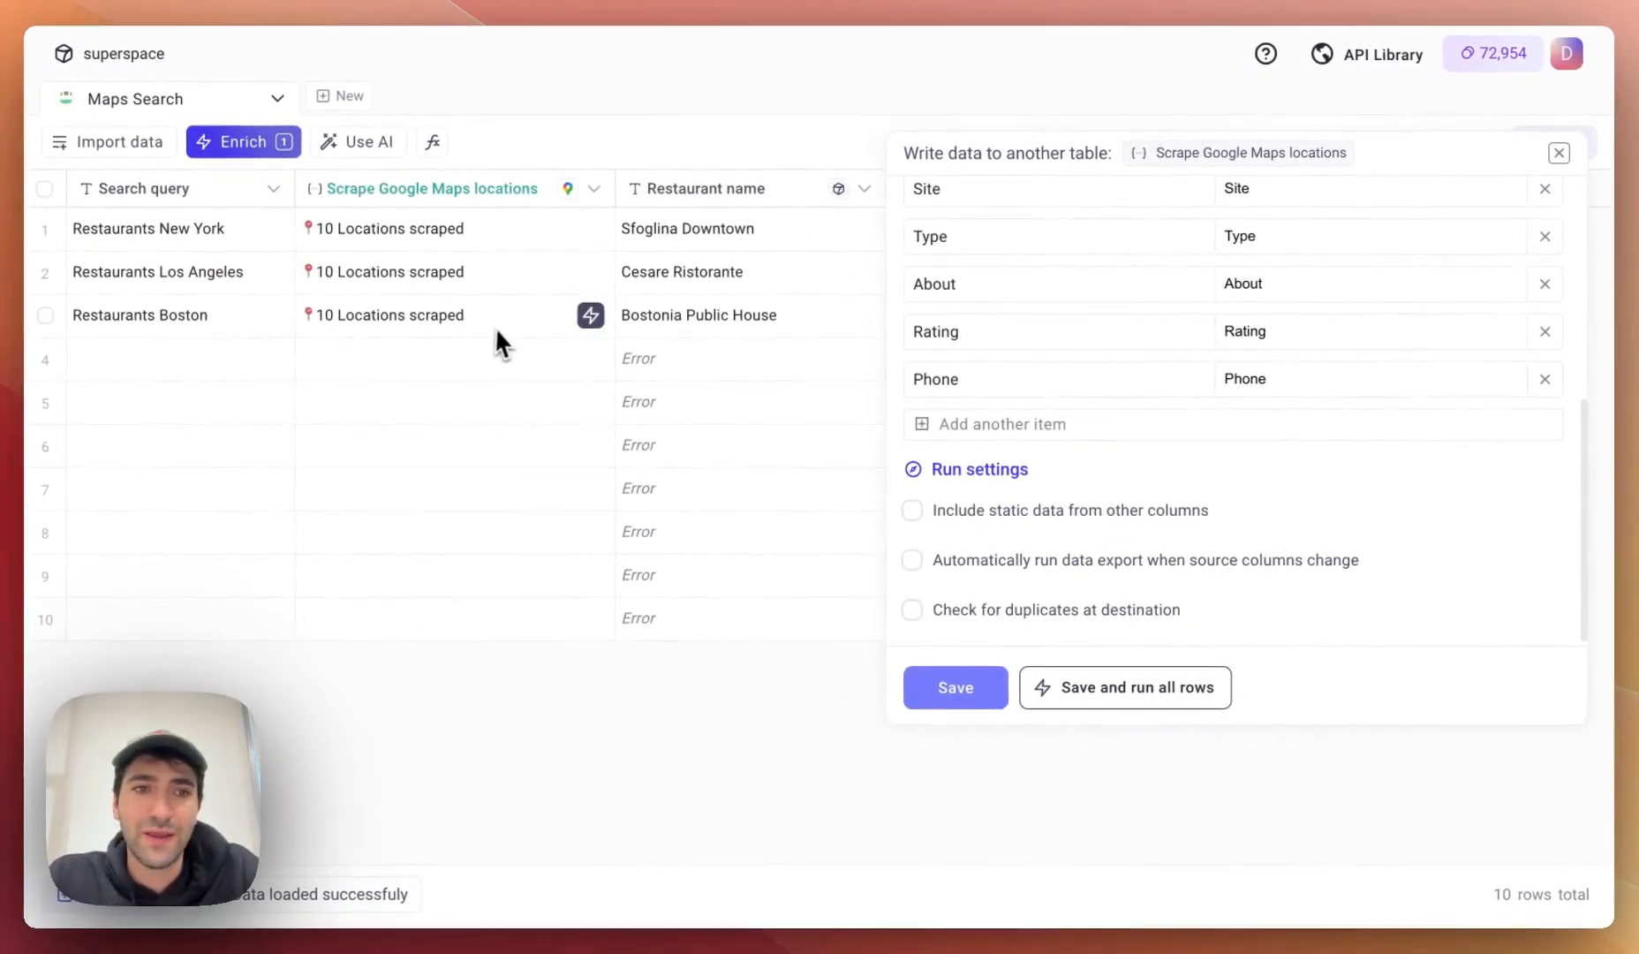
# Include the Search query column as static data in the export.
pyautogui.click(947, 513)
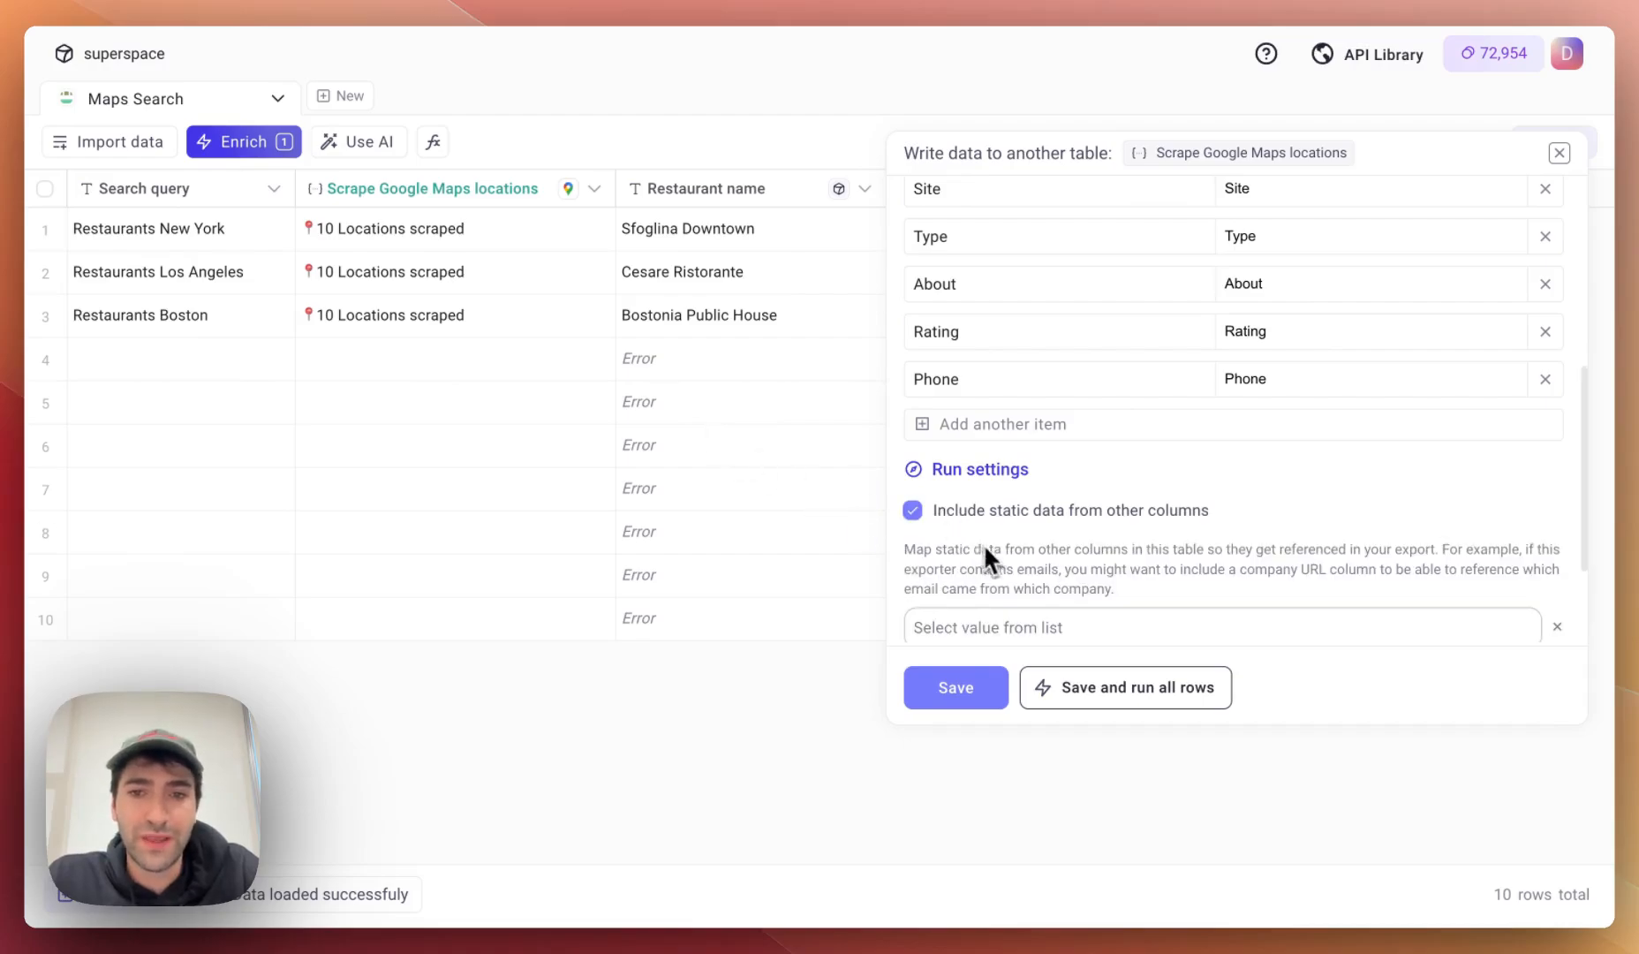
pyautogui.scroll(-3, 984, 543)
pyautogui.click(1012, 468)
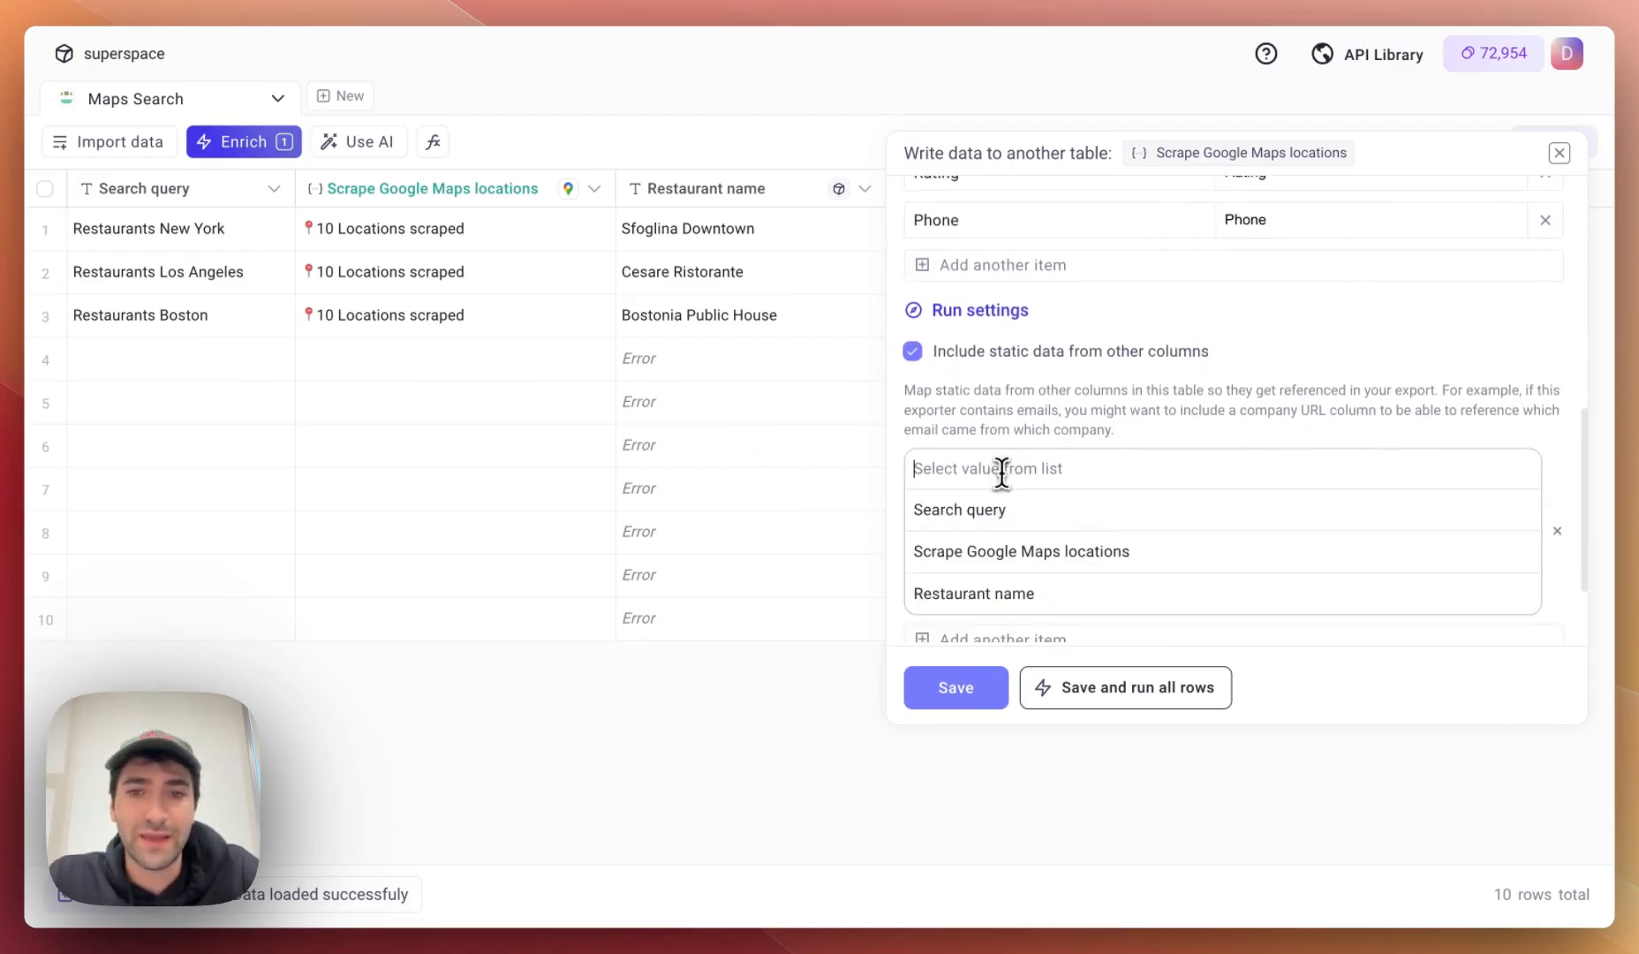
pyautogui.click(962, 475)
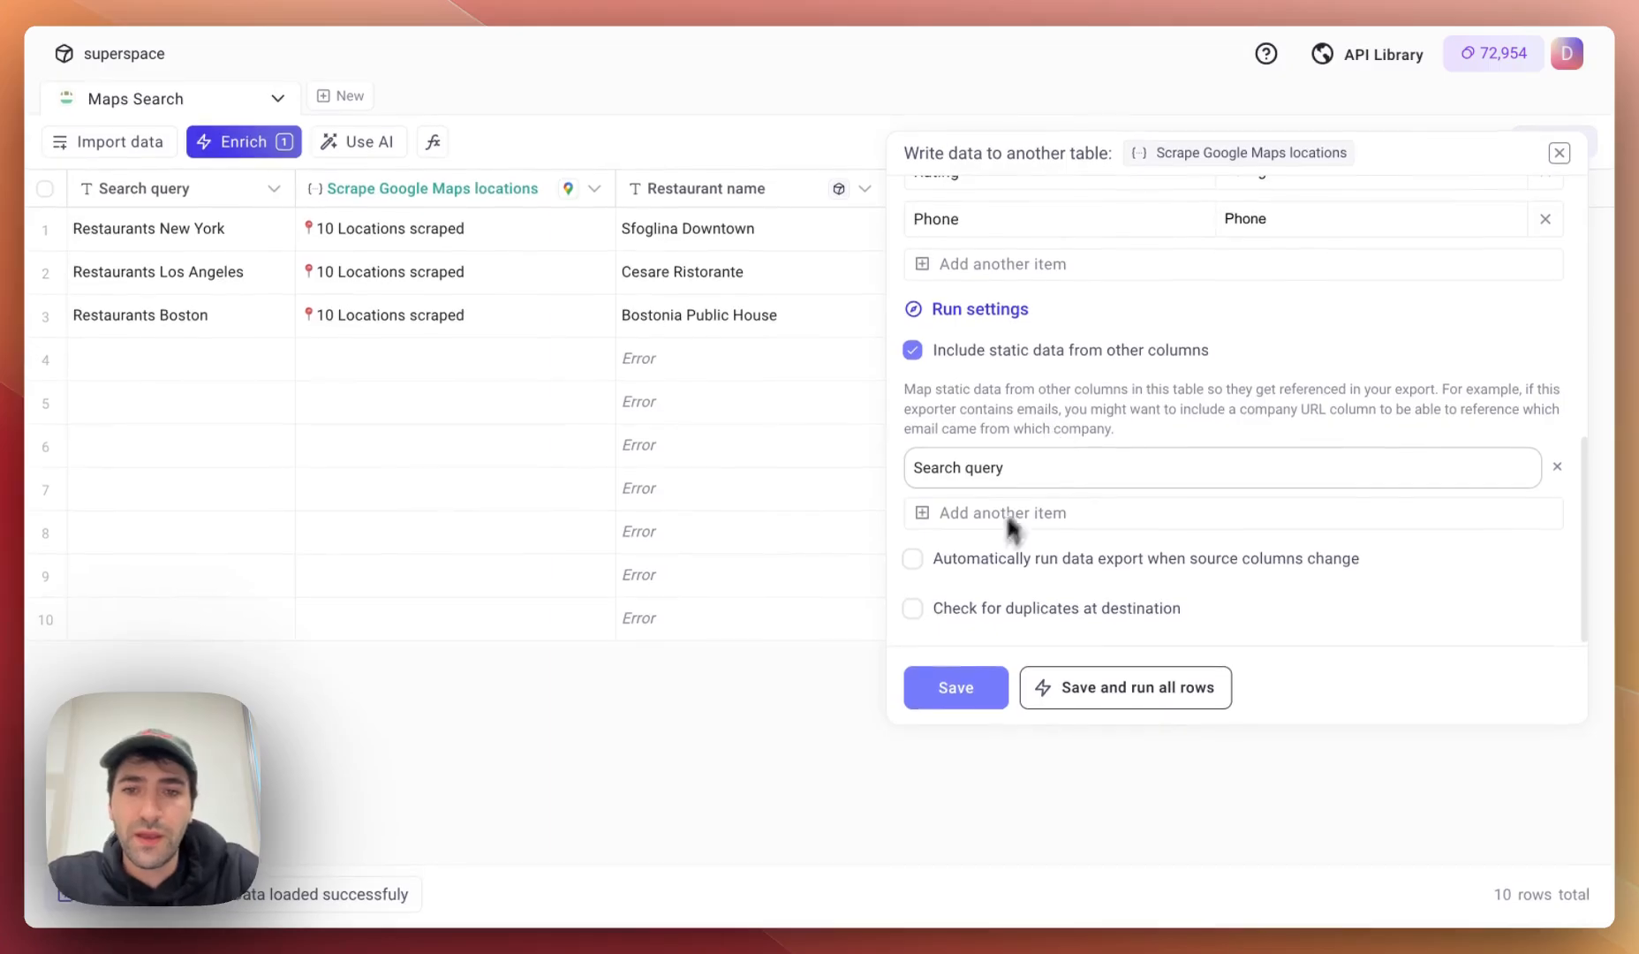
pyautogui.moveTo(956, 561)
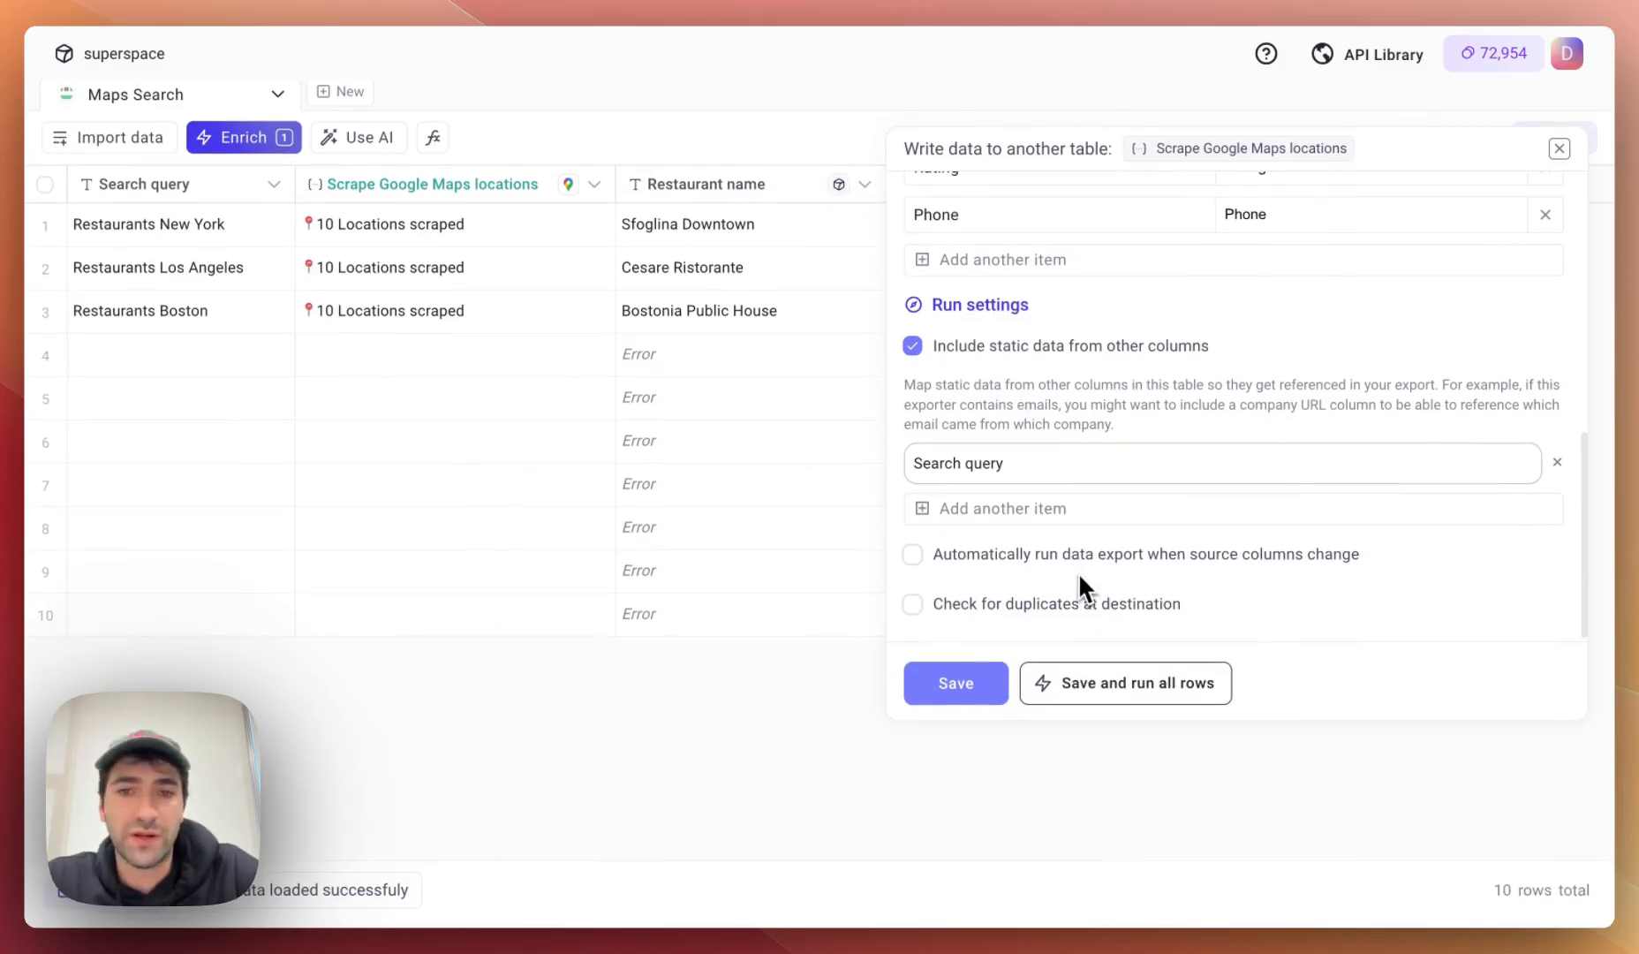
pyautogui.moveTo(1080, 579)
pyautogui.moveTo(979, 611)
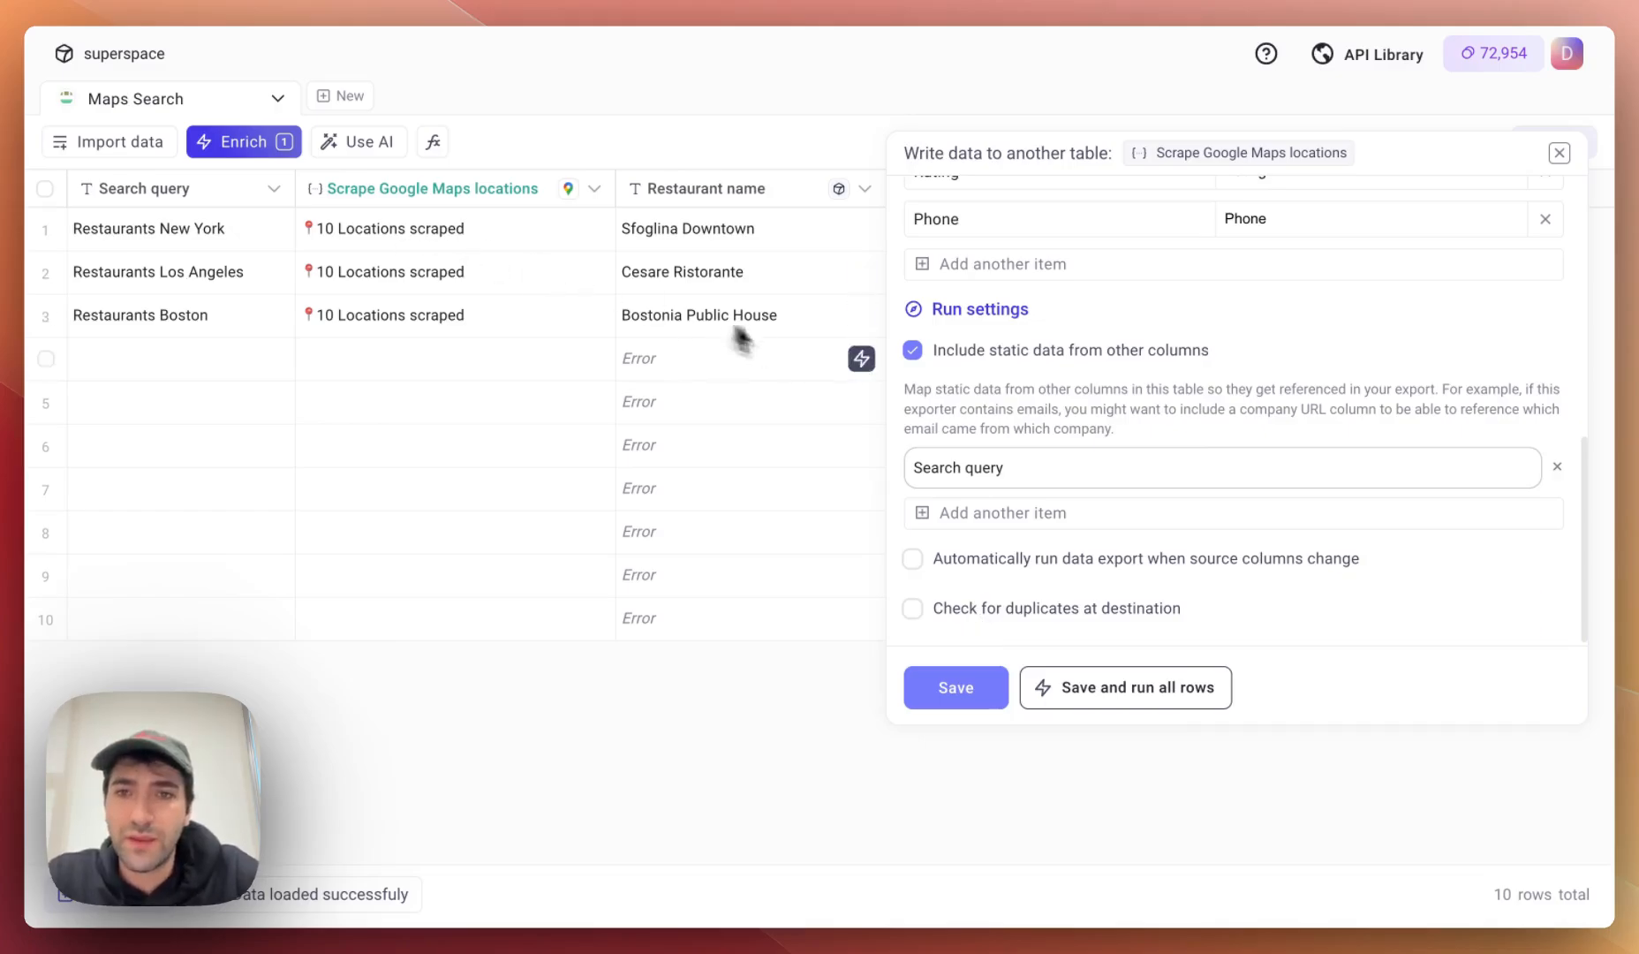
# Save the export settings and view the new Google maps restaurants scraped table.
pyautogui.click(936, 688)
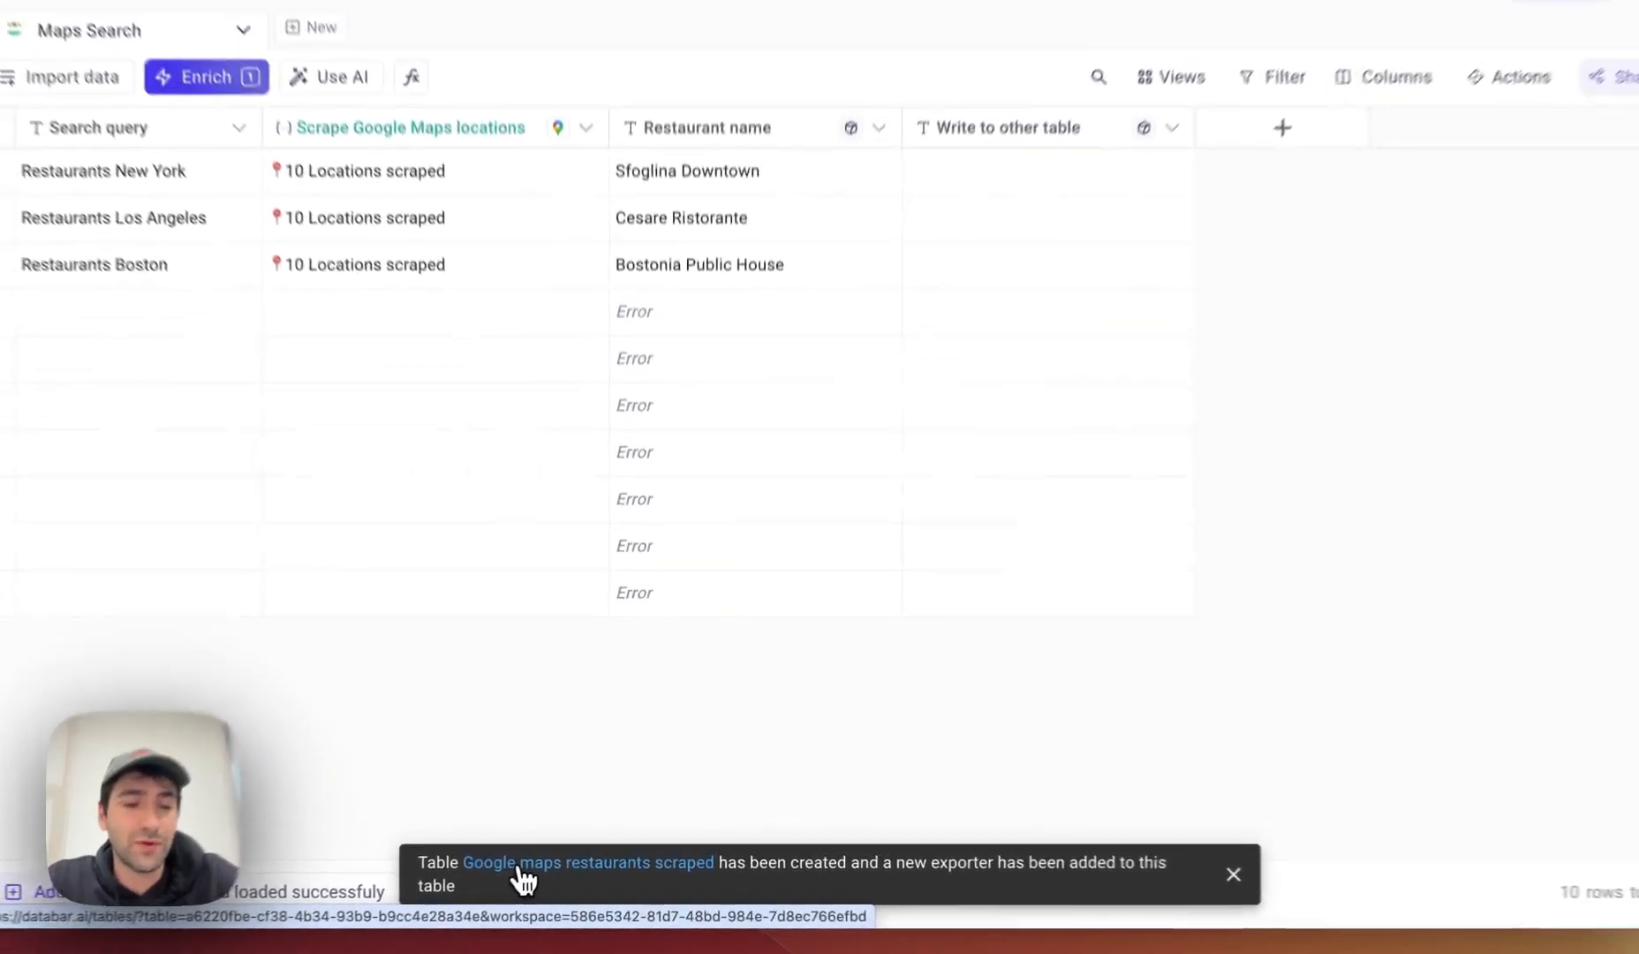
pyautogui.click(538, 869)
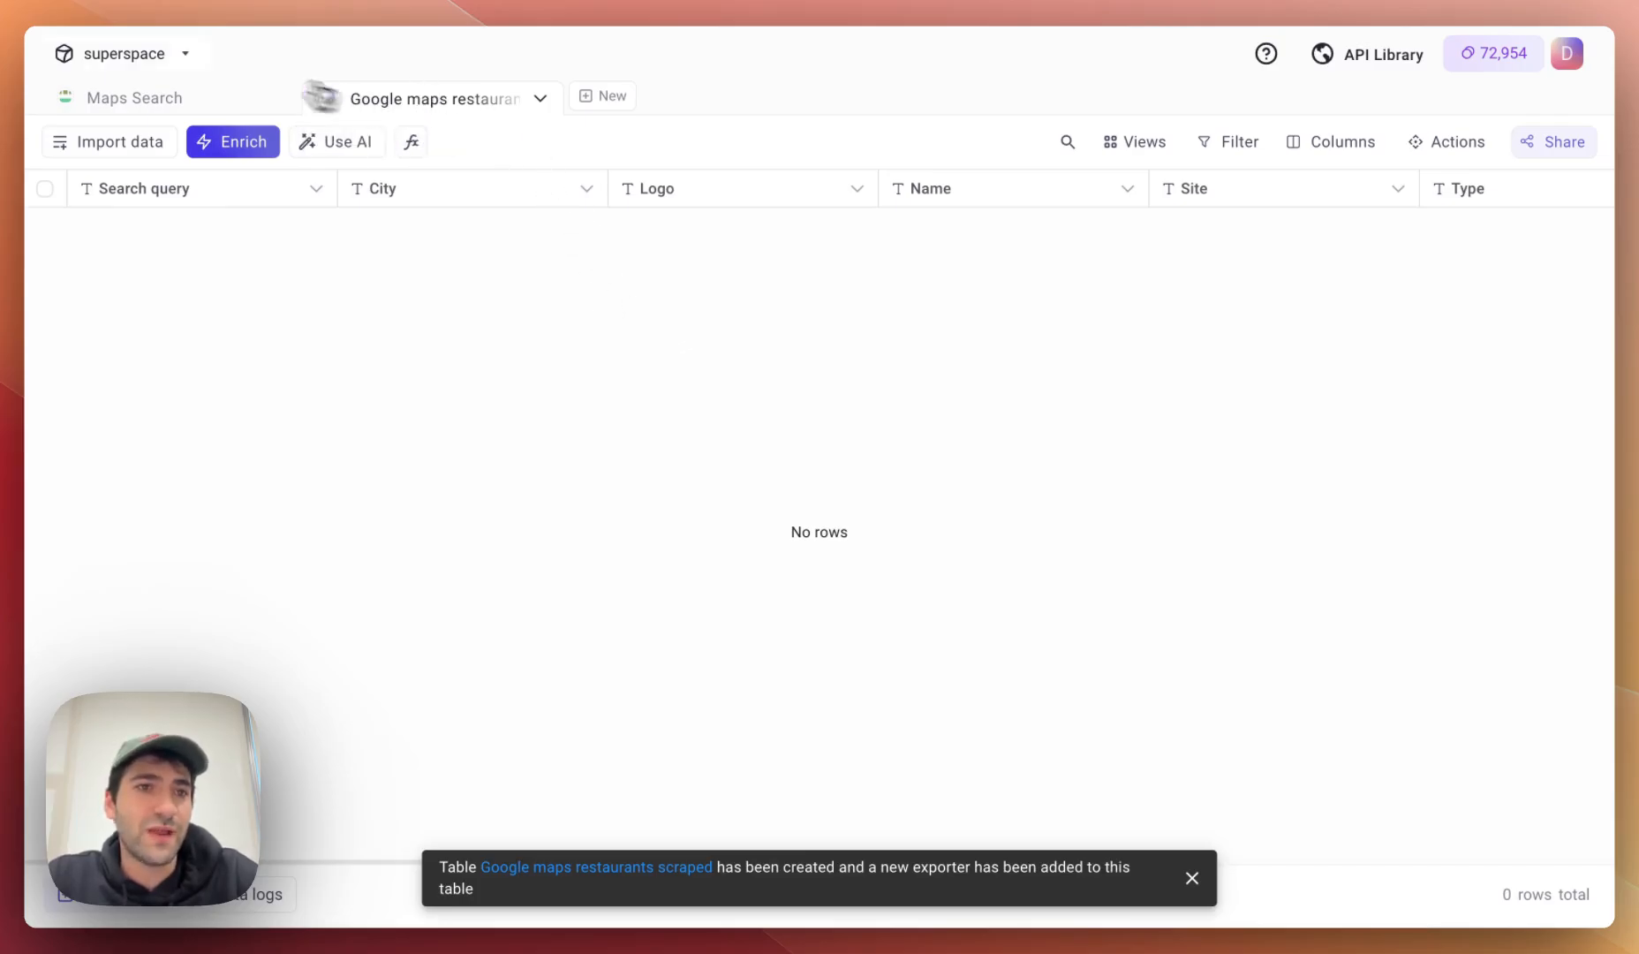
pyautogui.click(163, 104)
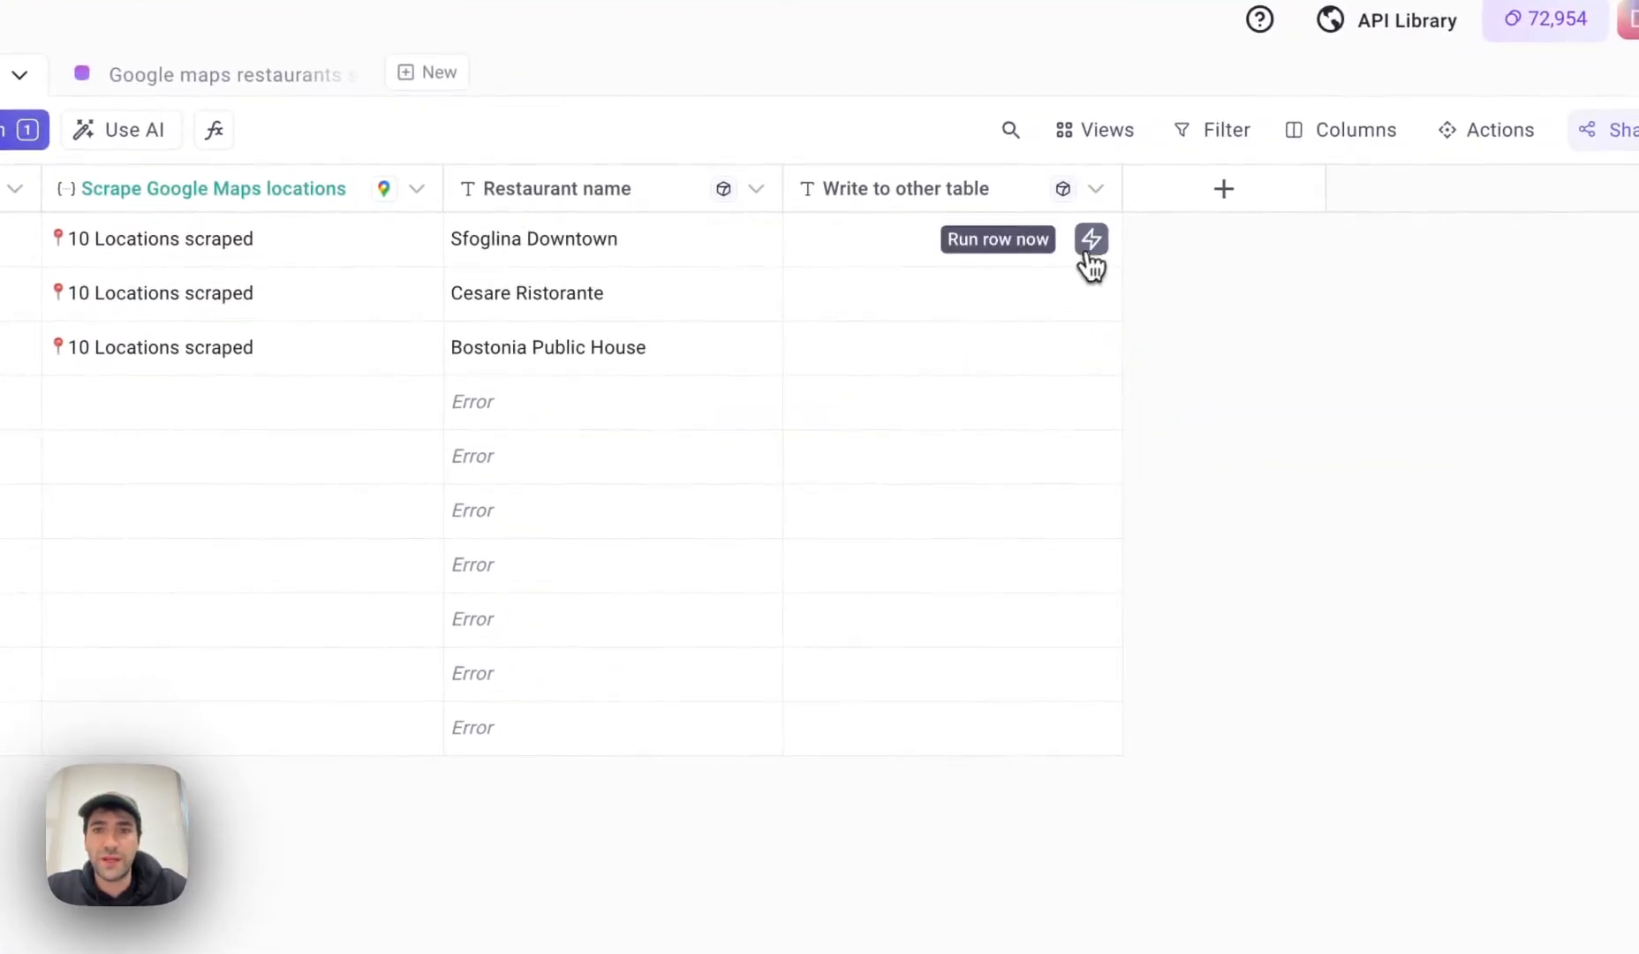
# Export the Sfoglina Downtown, Cesare Ristorante and Bostonia Public House rows to the other table.
pyautogui.click(1111, 242)
pyautogui.click(1111, 296)
pyautogui.click(1095, 349)
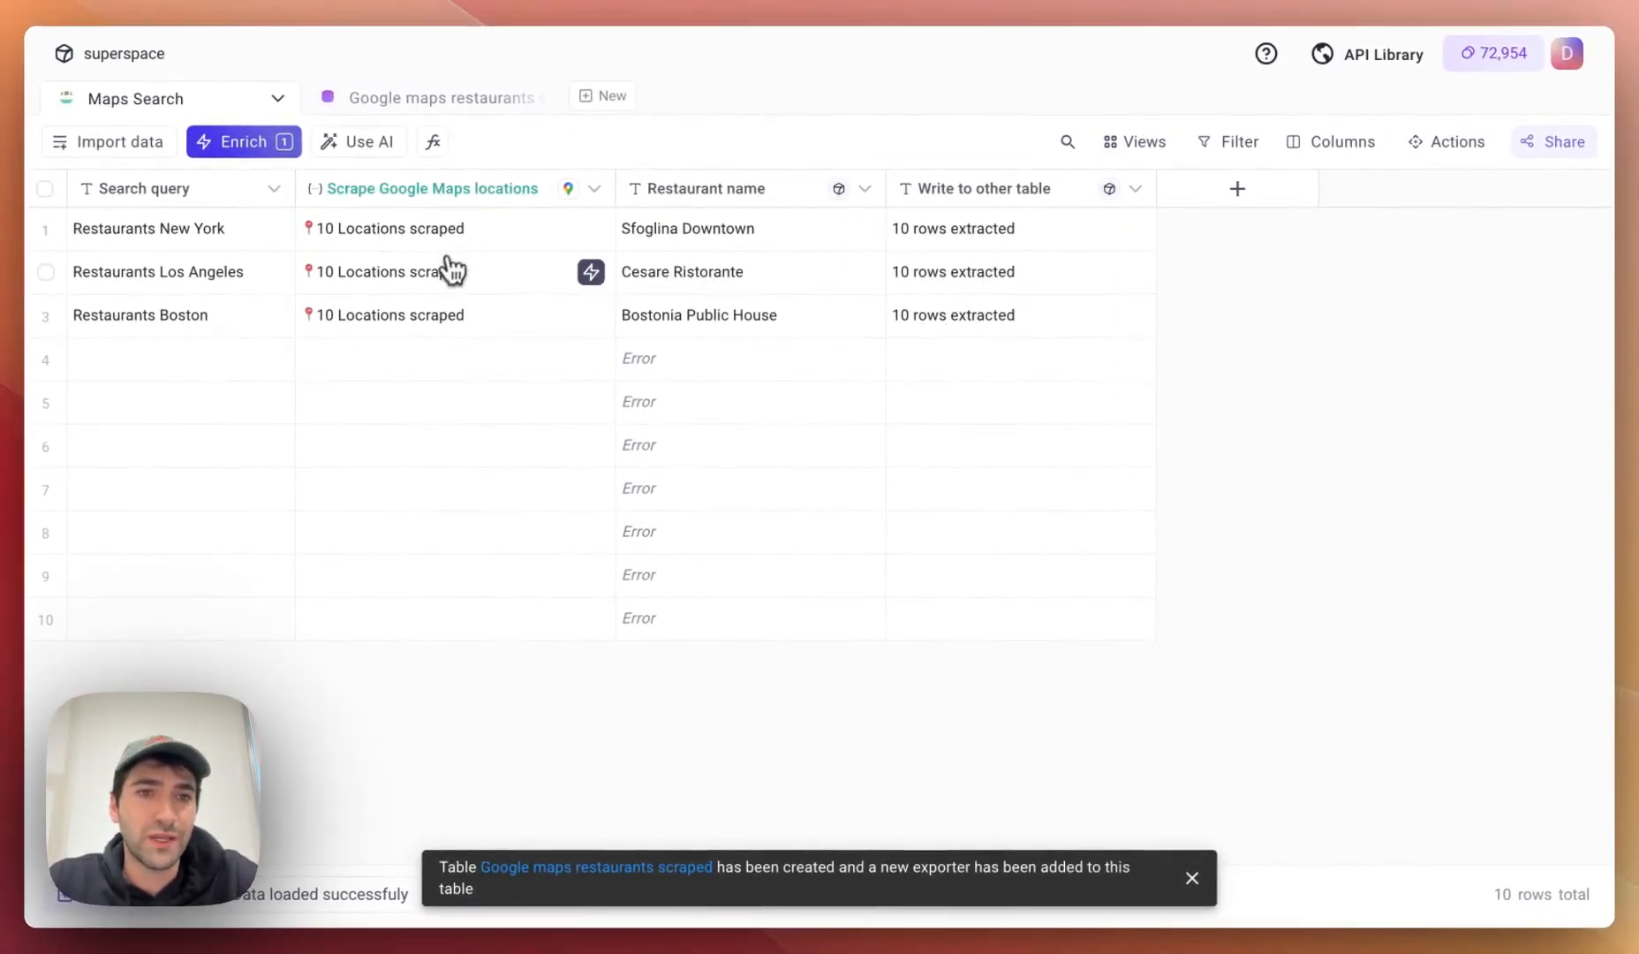
# Enter 'Restaurants in Portland' as the Search query in row 4.
pyautogui.click(432, 104)
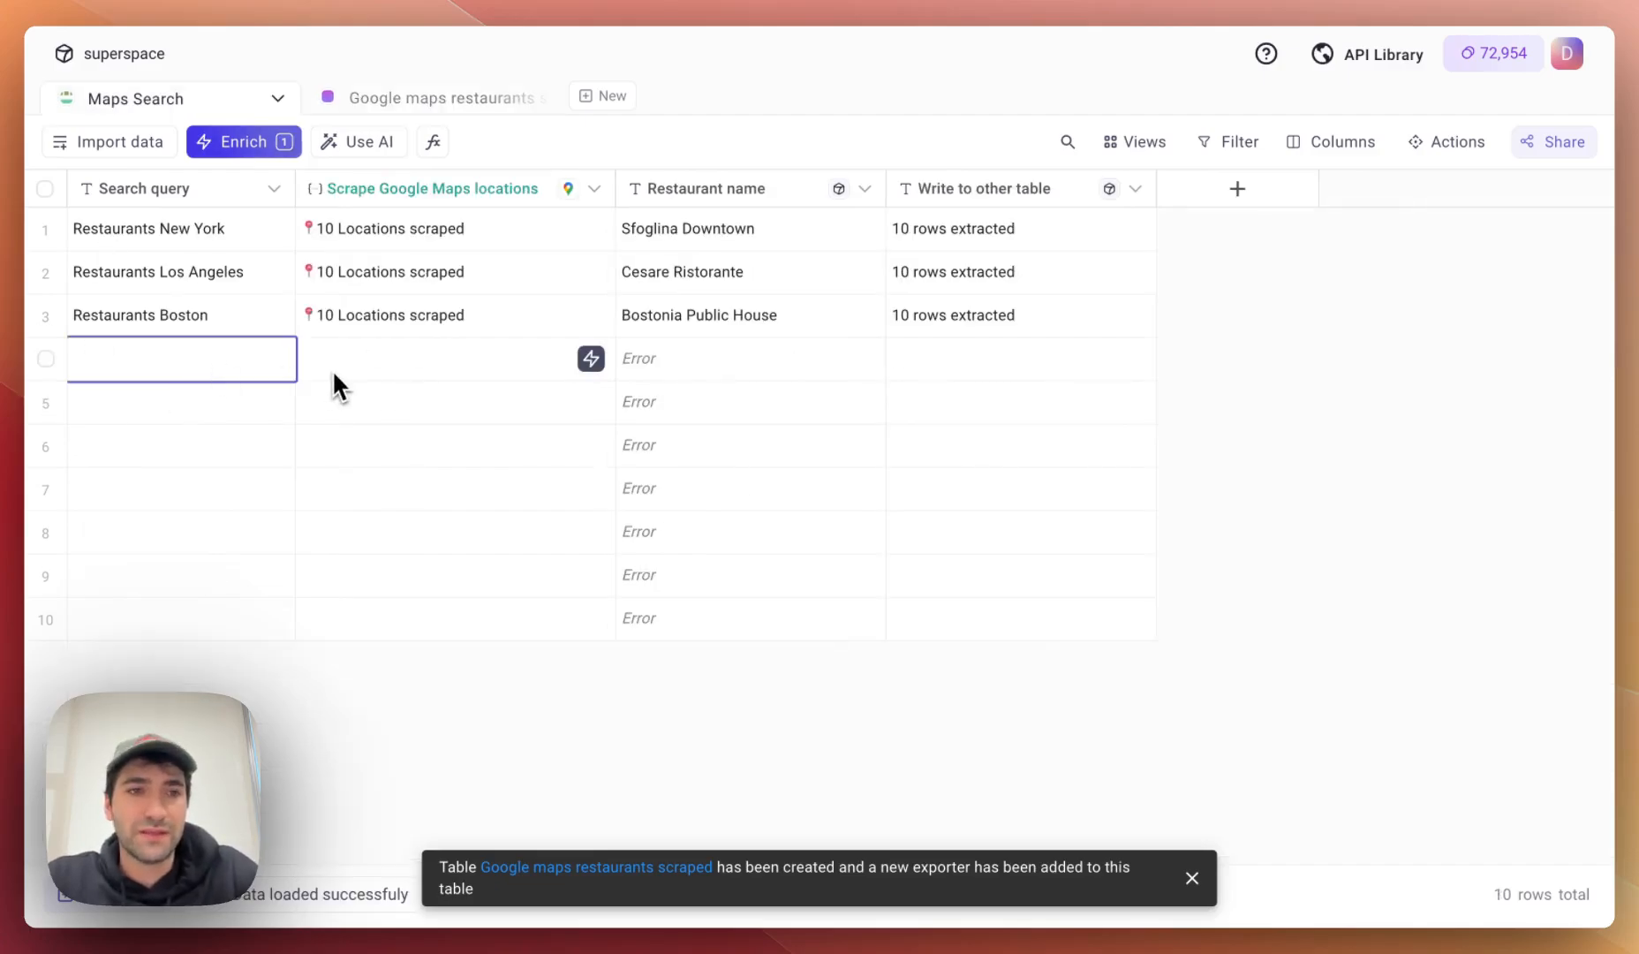
pyautogui.write('Restaurants in Porta')
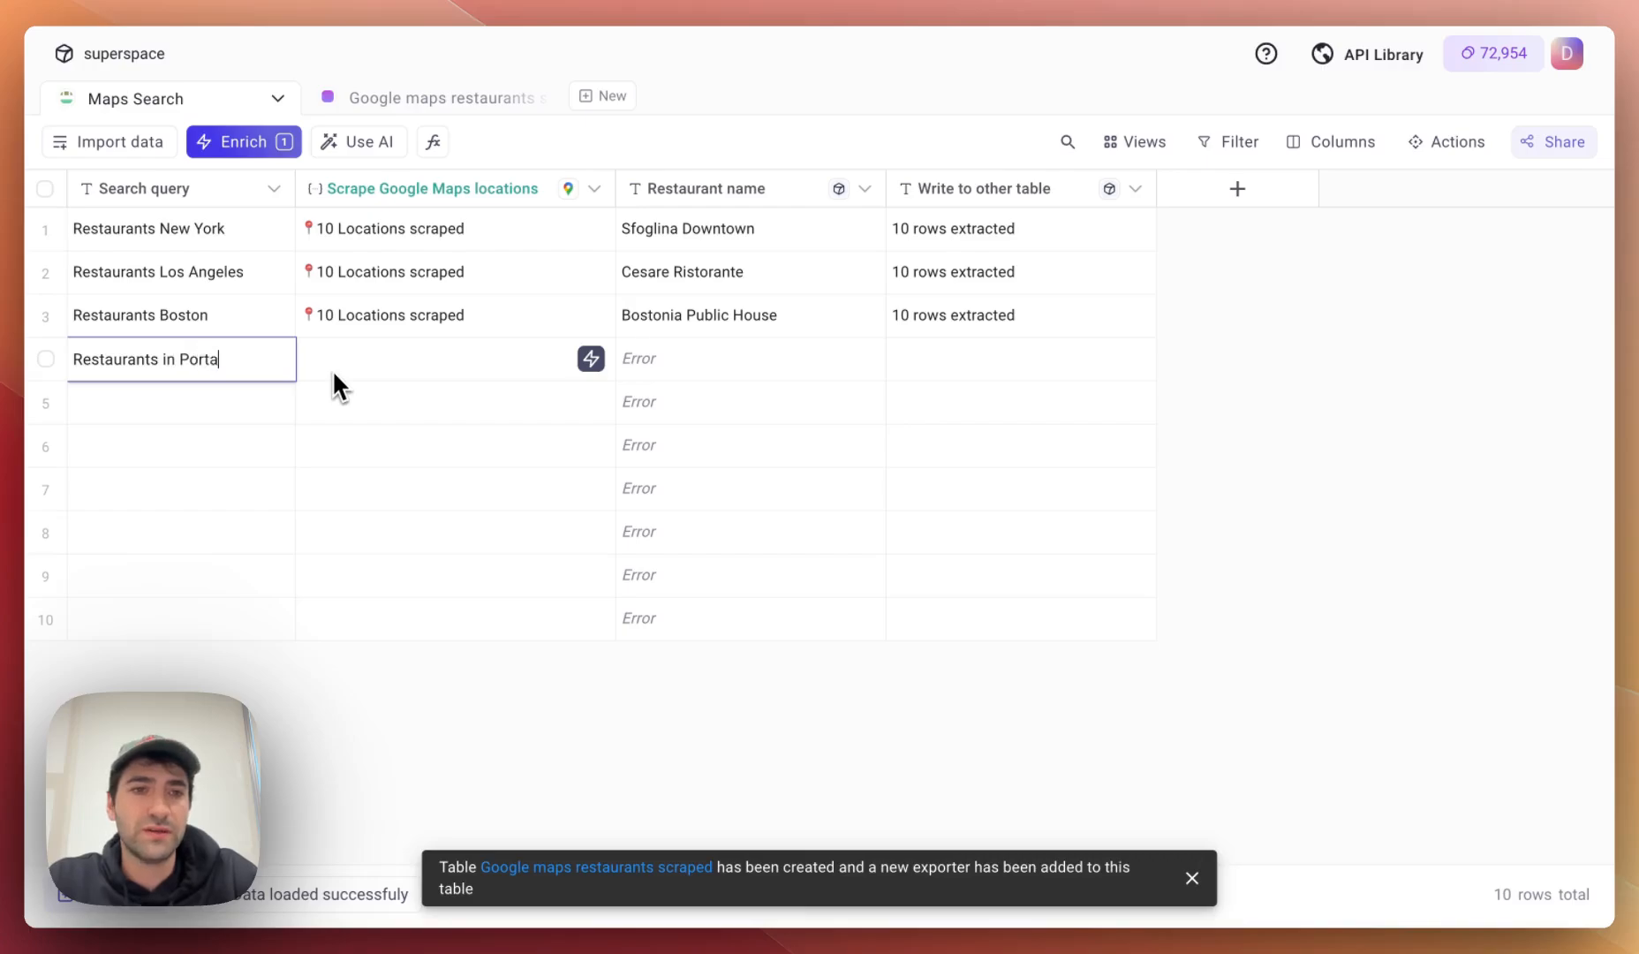
pyautogui.press('BackSpace')
pyautogui.write('land')
# Scrape Portland's locations, export its 10 rows, then start a new project.
pyautogui.click(332, 369)
pyautogui.click(592, 358)
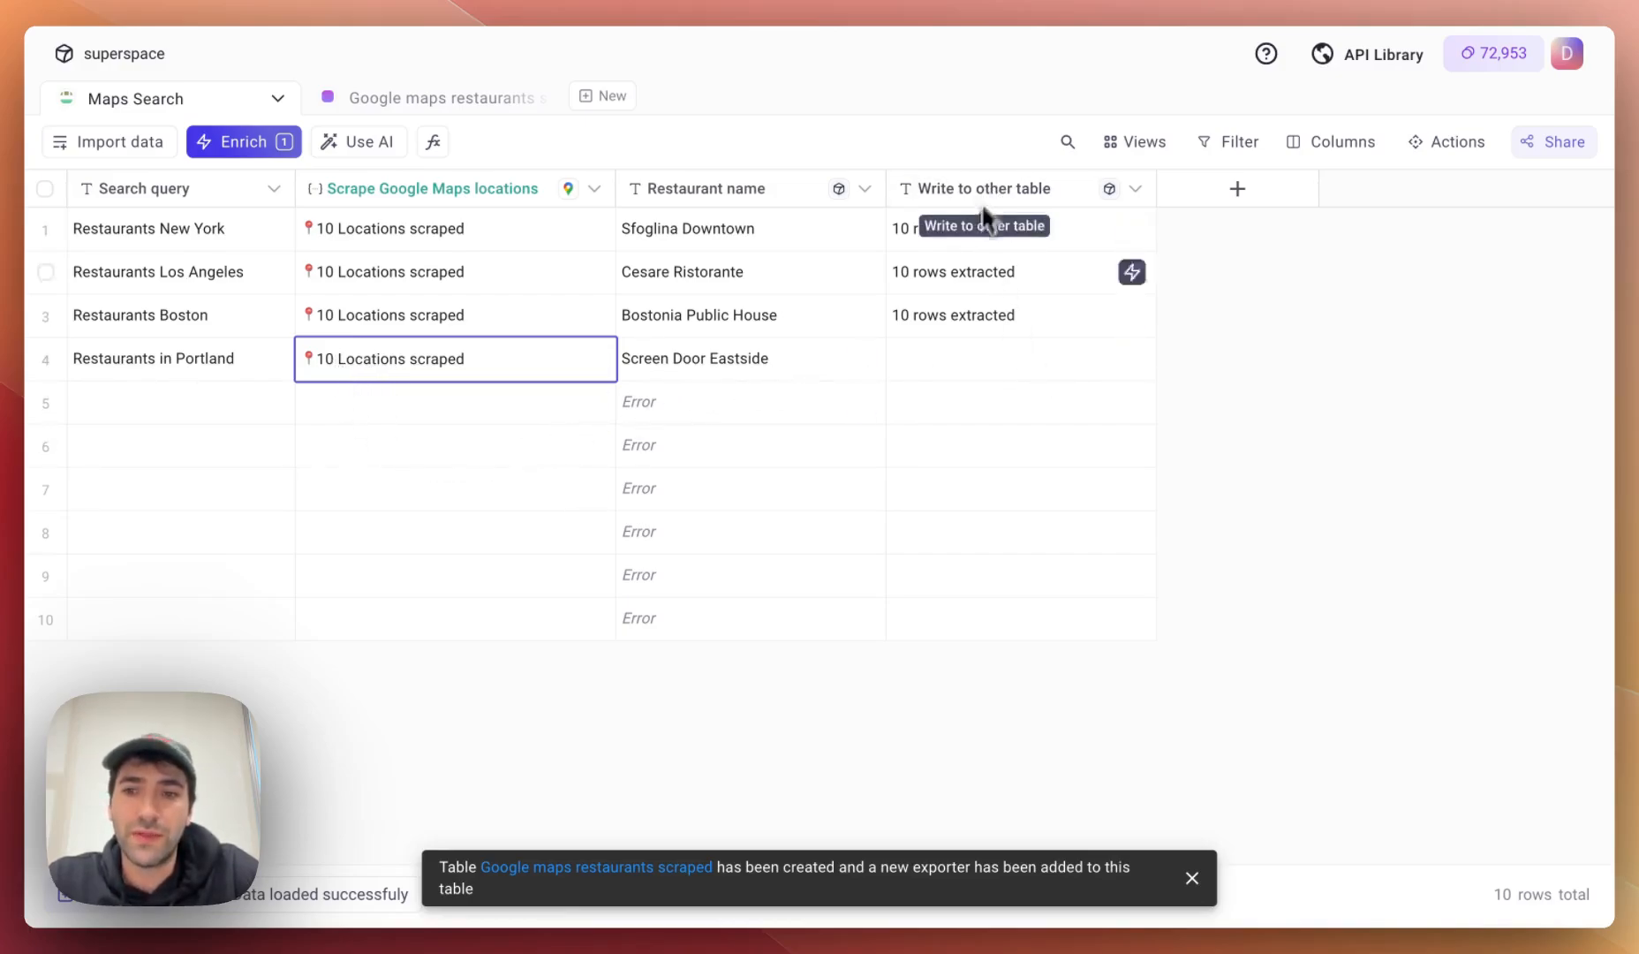
pyautogui.click(1131, 357)
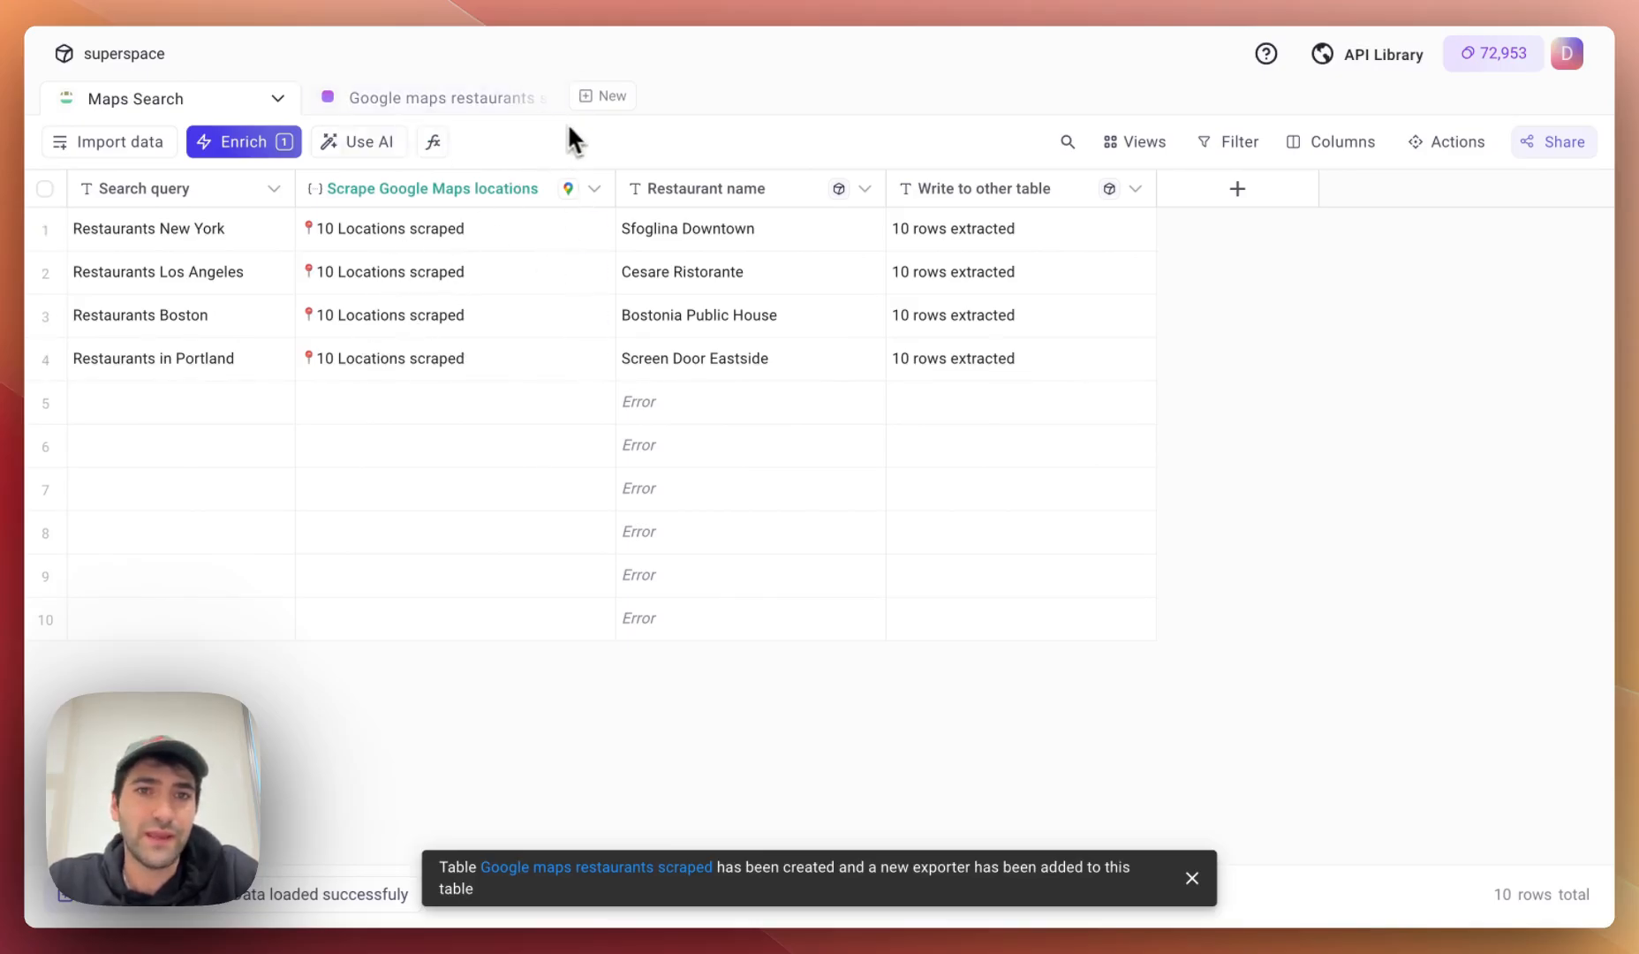
pyautogui.click(588, 97)
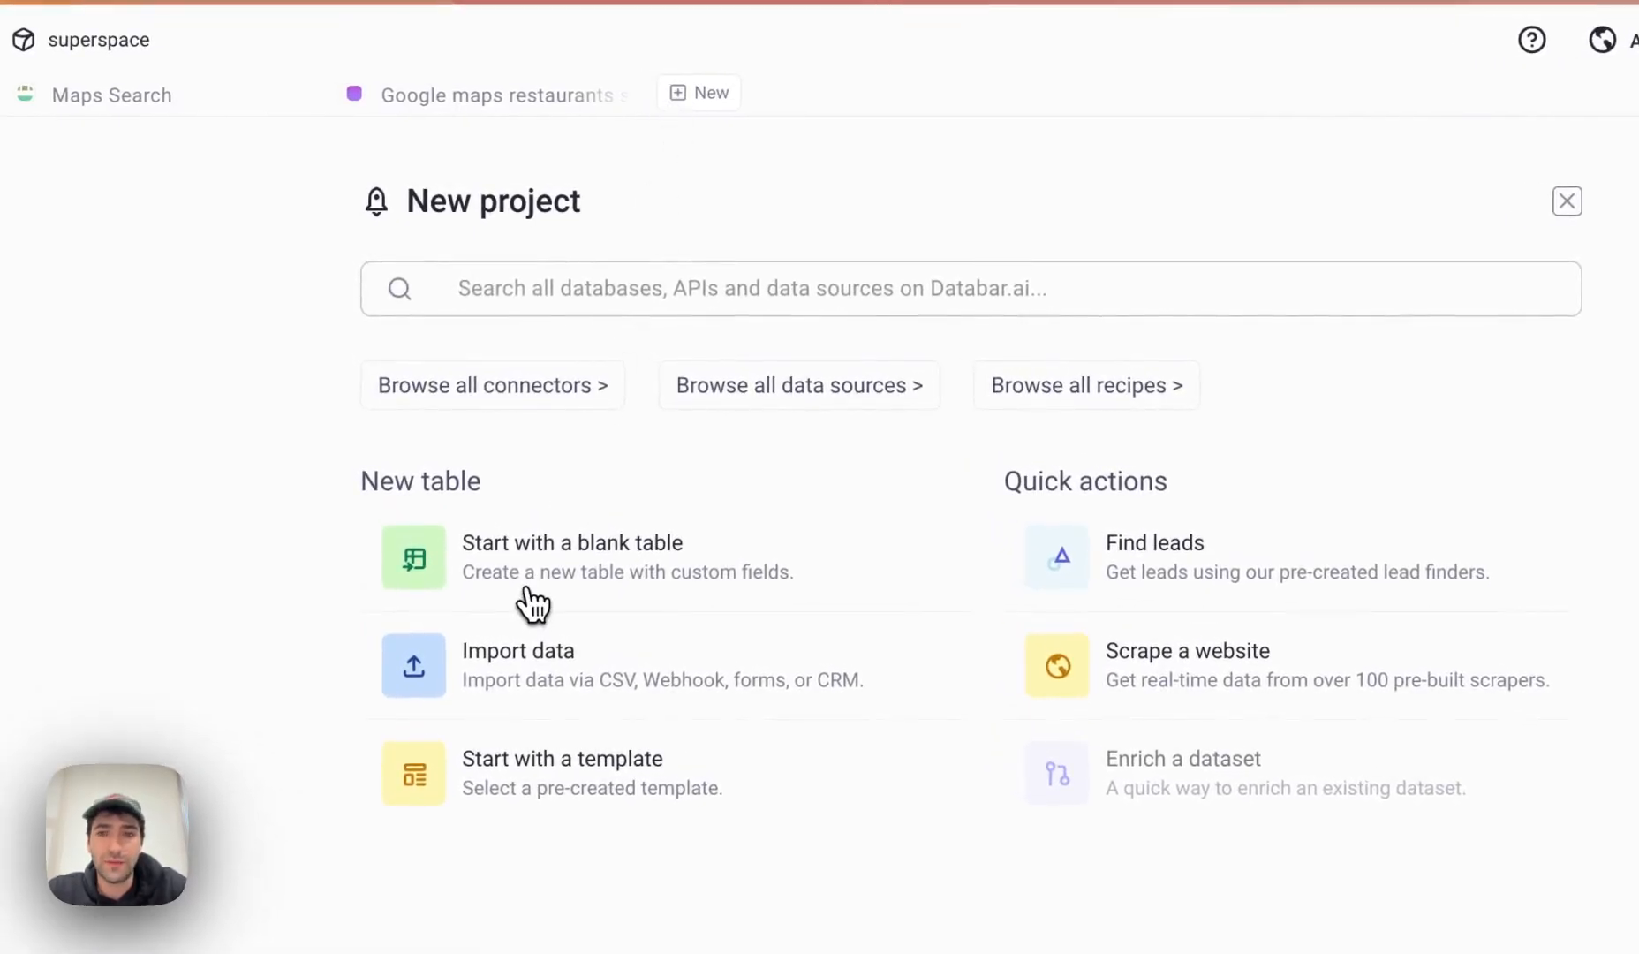
# Create a blank table importing from Webhooks, then reopen Maps Search's first scraped locations cell.
pyautogui.click(532, 604)
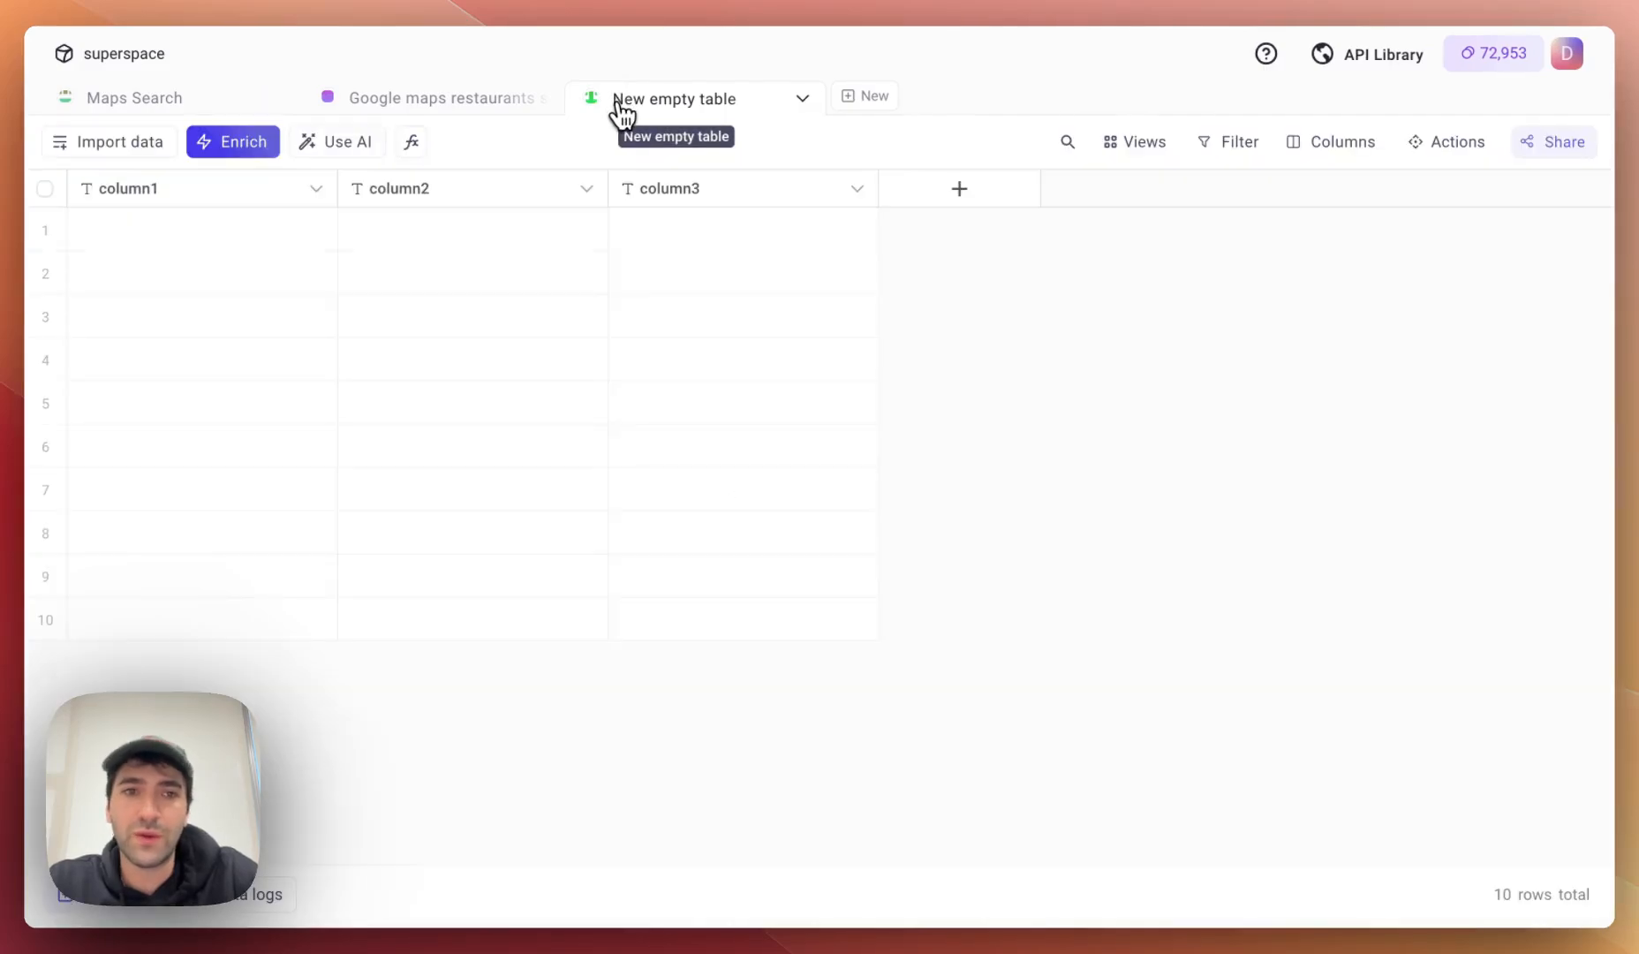
pyautogui.click(145, 142)
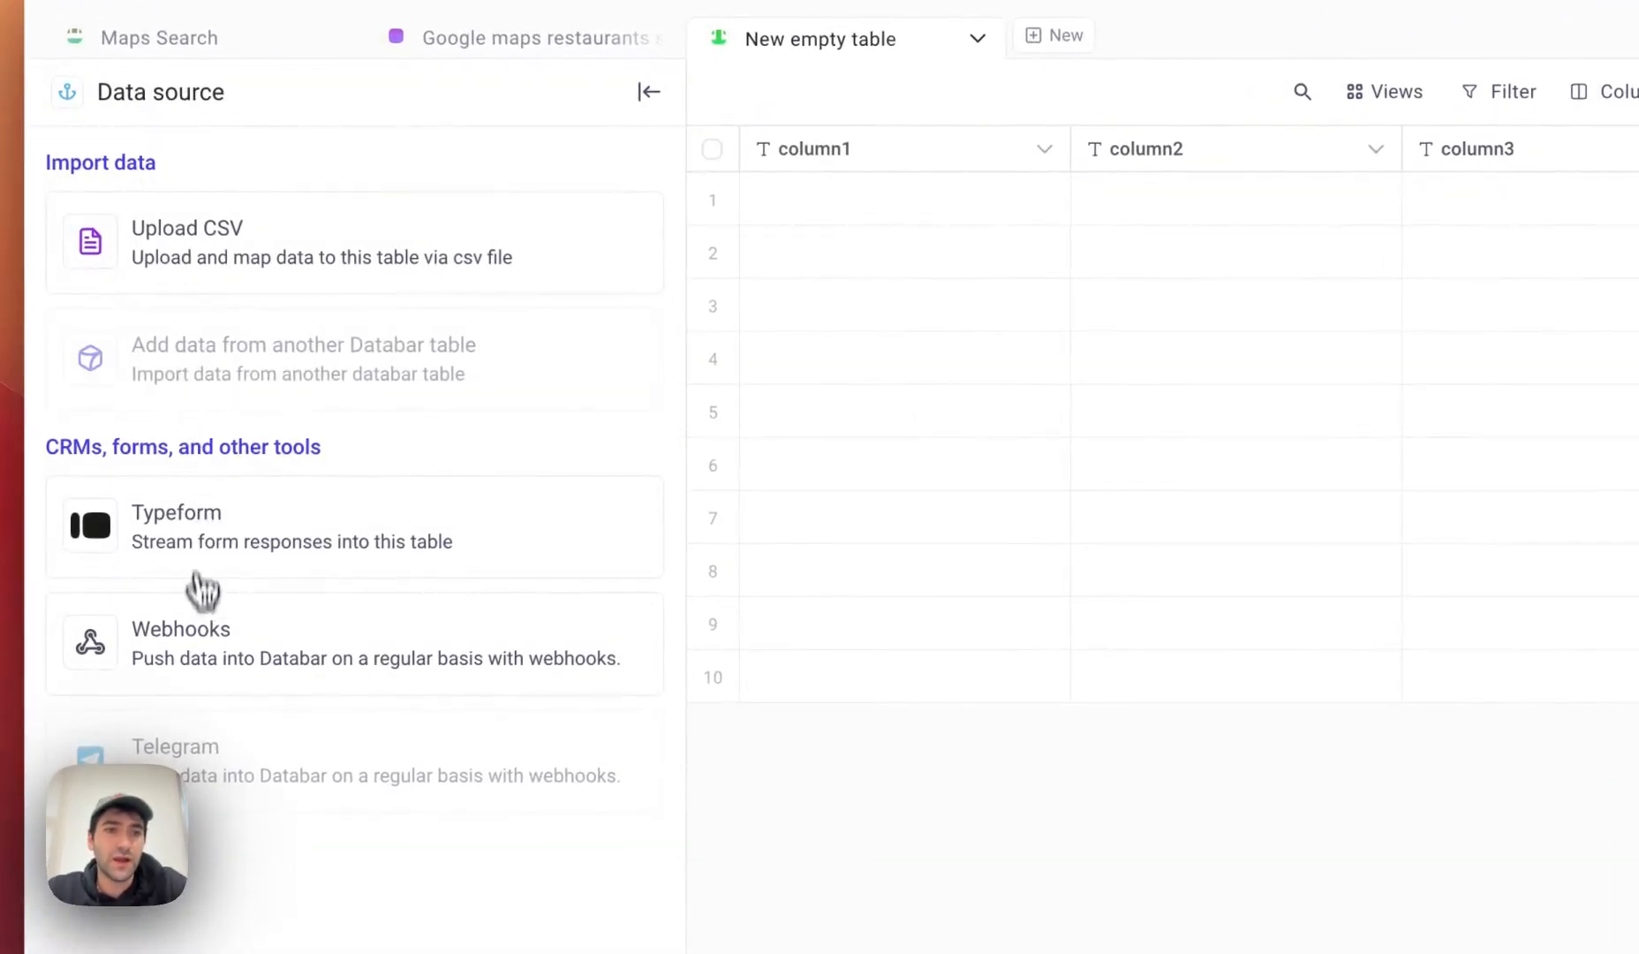
pyautogui.click(202, 643)
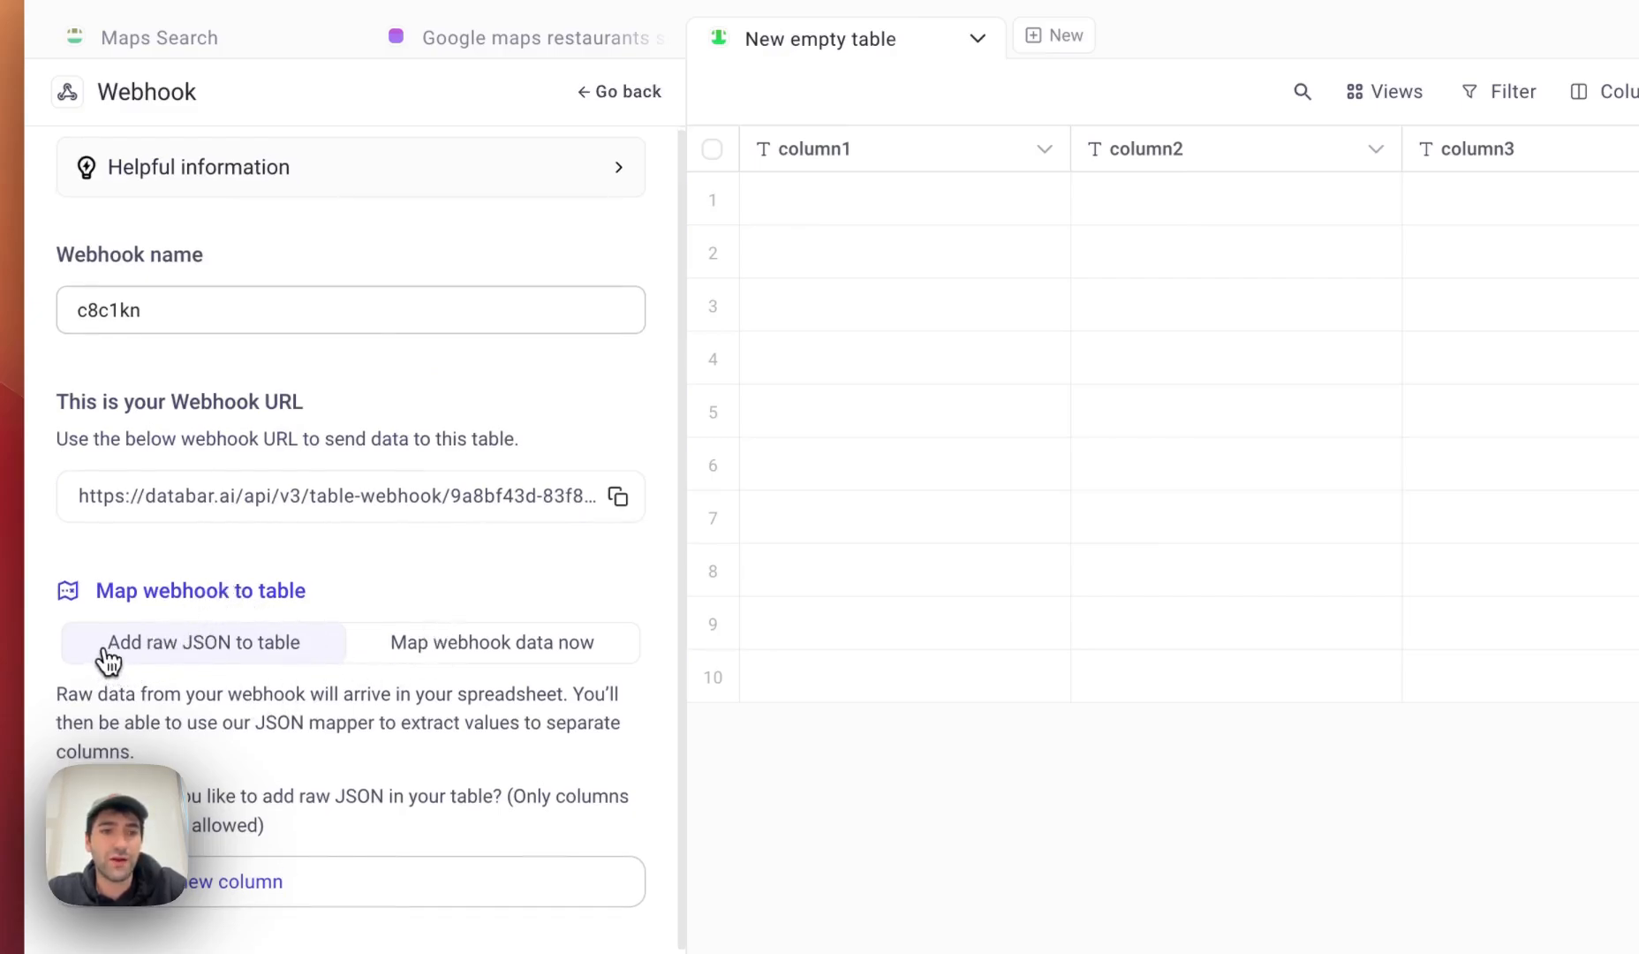
pyautogui.moveTo(107, 653); pyautogui.dragTo(305, 654)
pyautogui.click(346, 711)
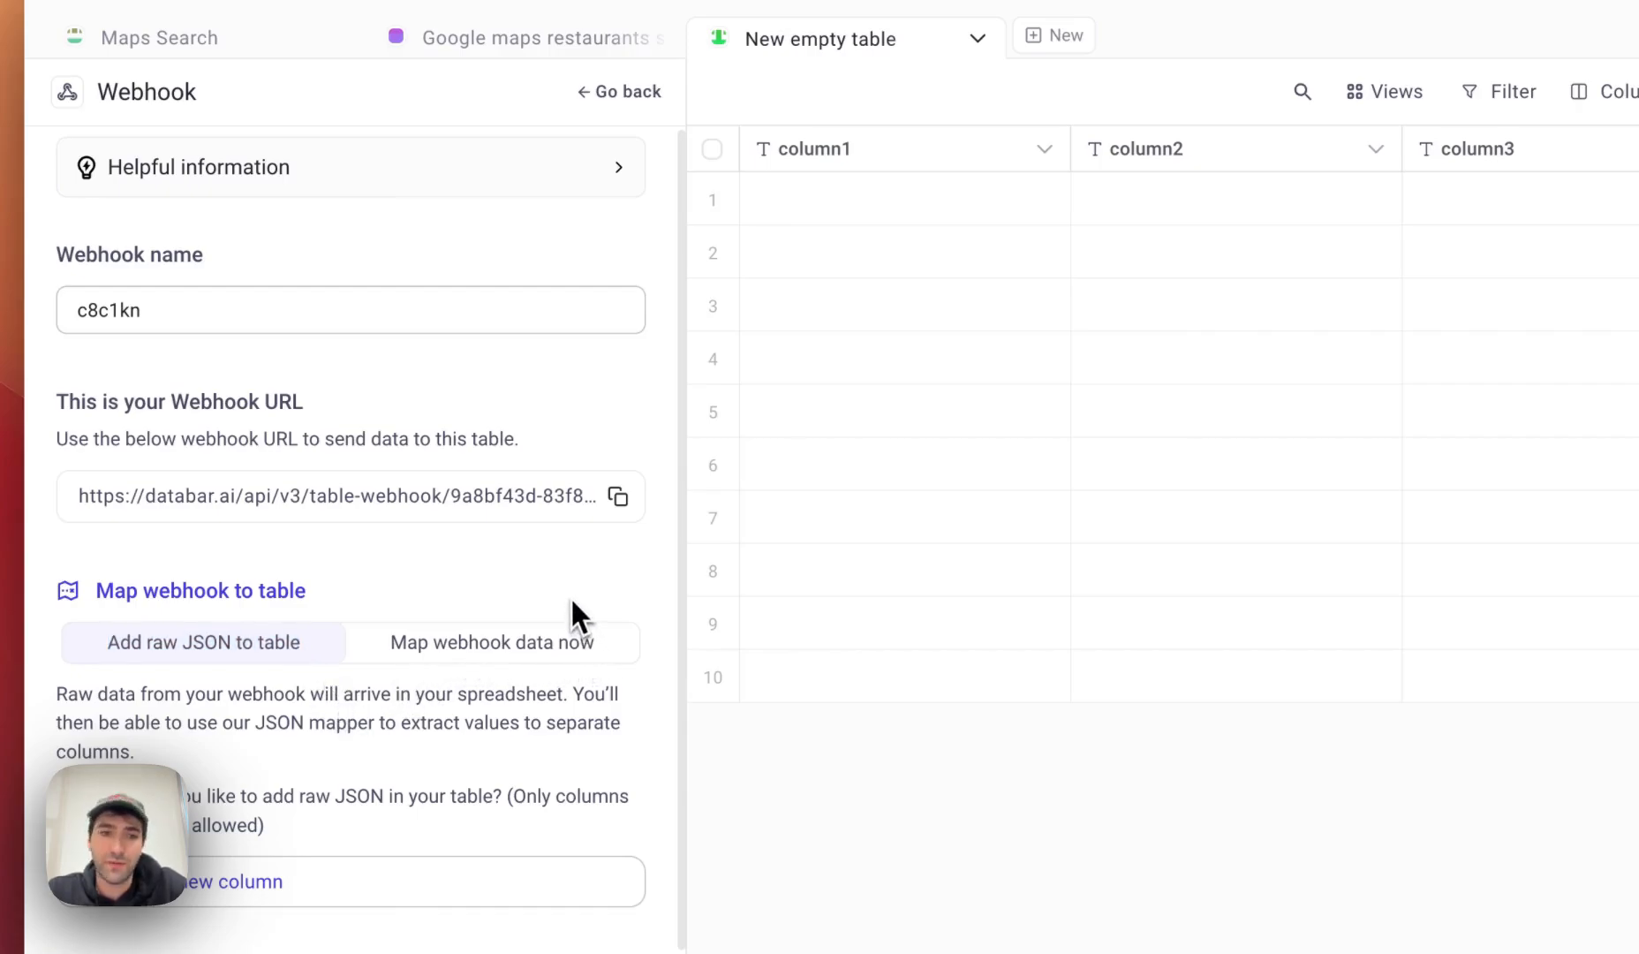
pyautogui.moveTo(106, 656); pyautogui.dragTo(295, 651)
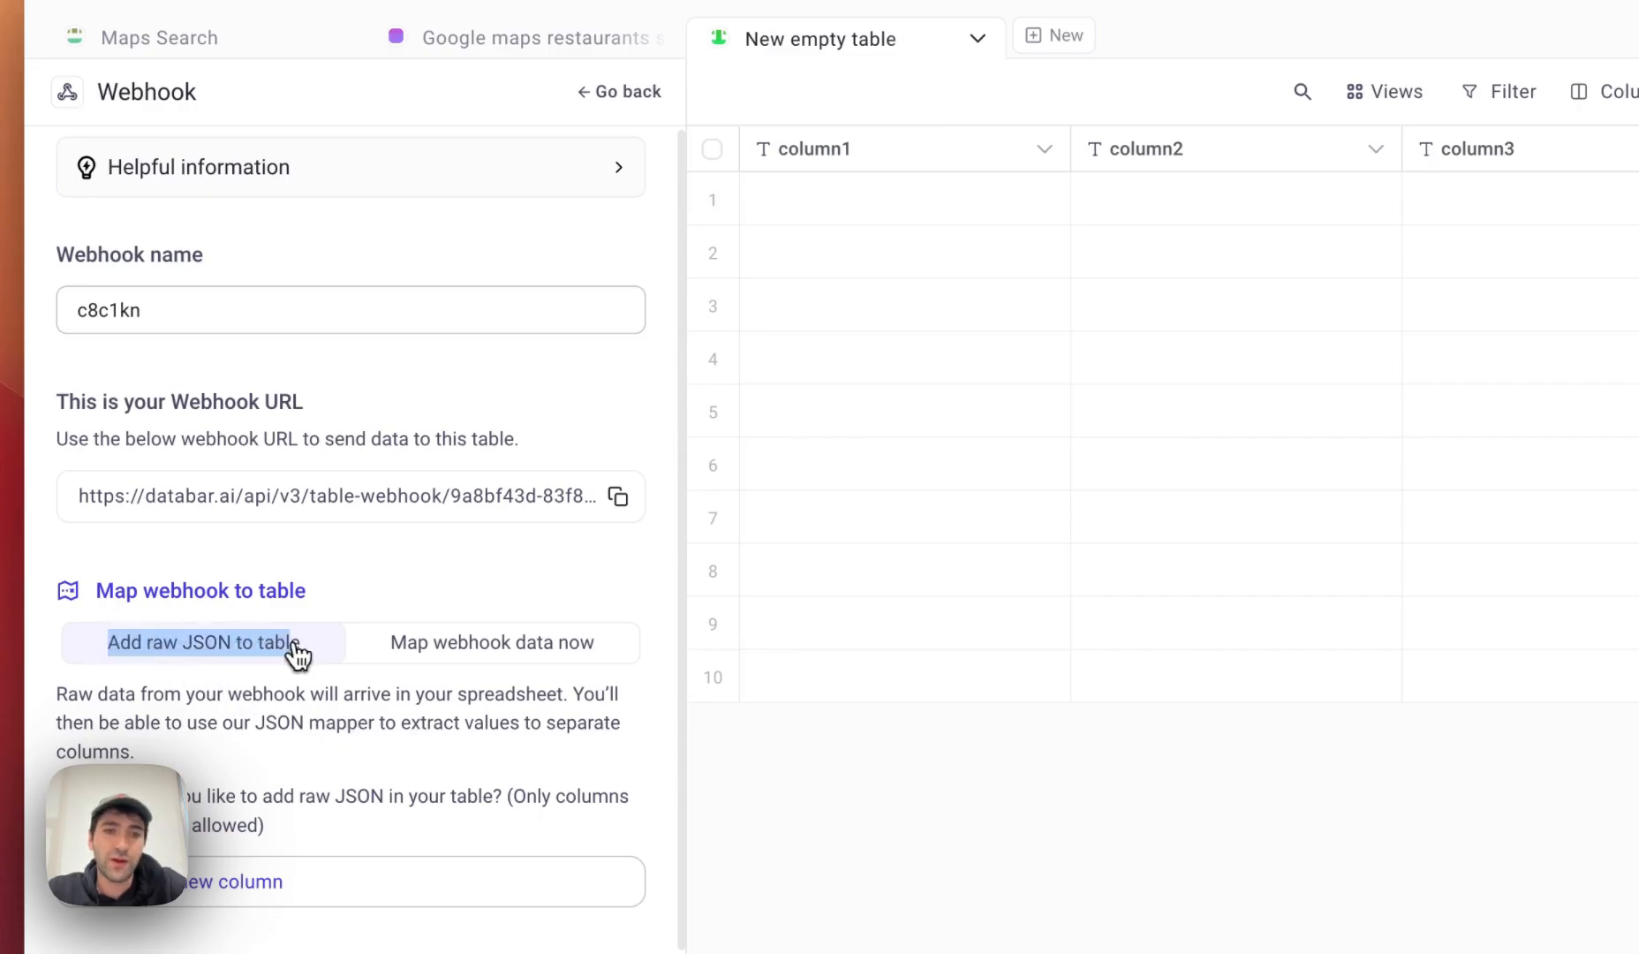
pyautogui.click(295, 657)
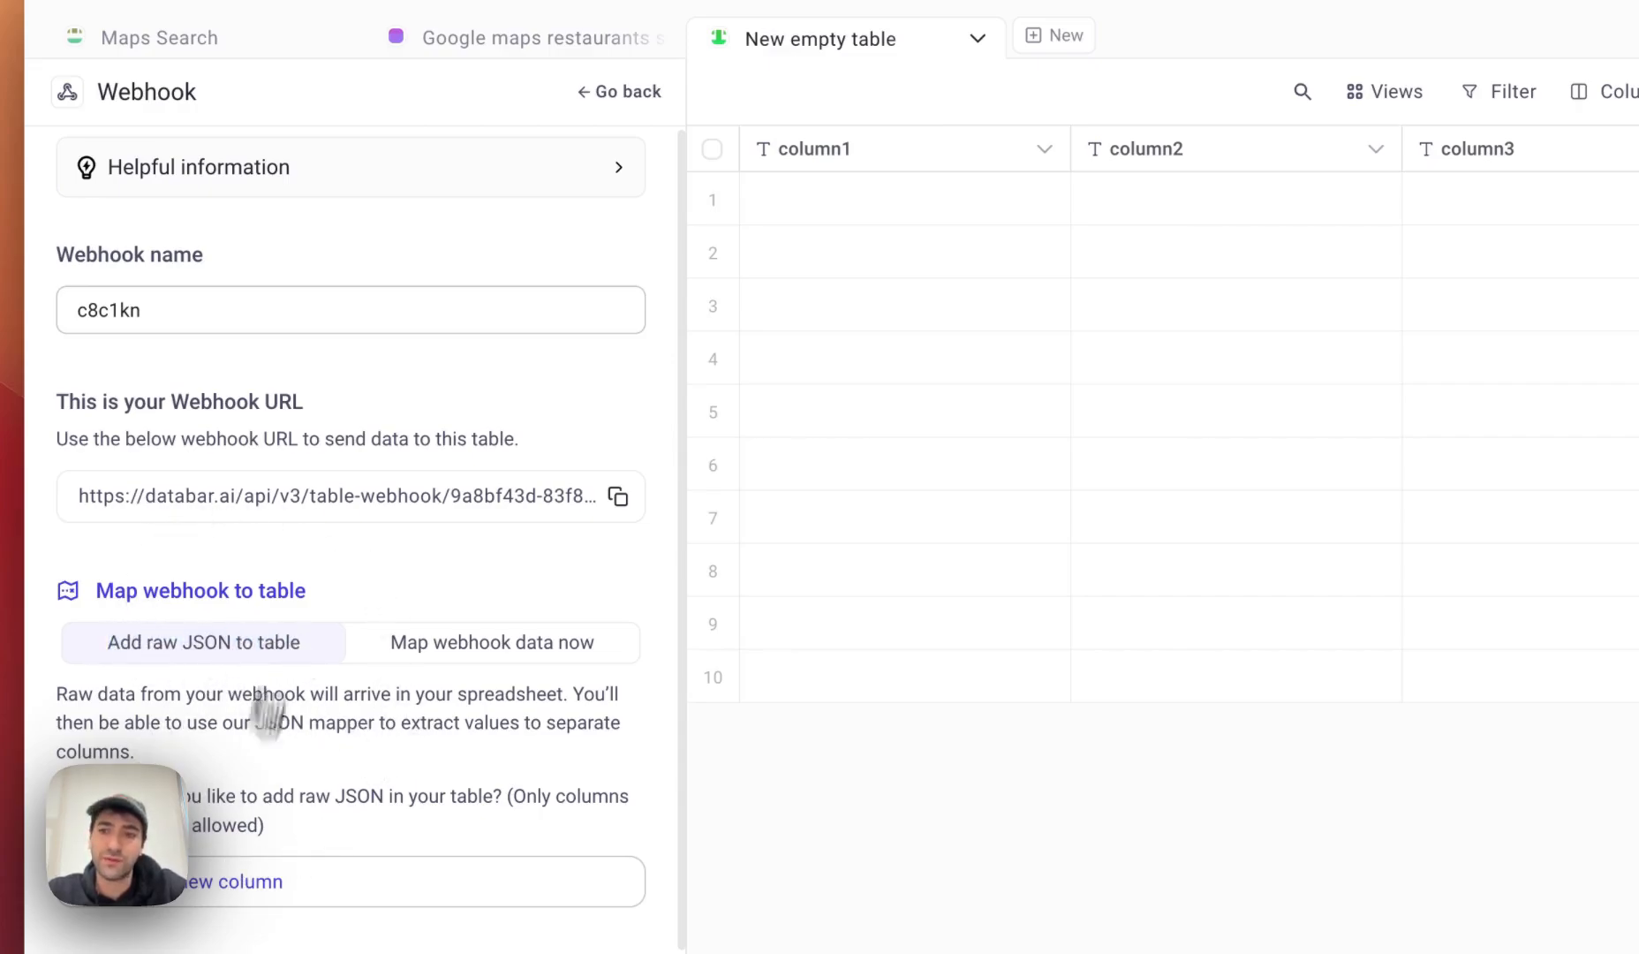
pyautogui.click(103, 37)
pyautogui.click(505, 212)
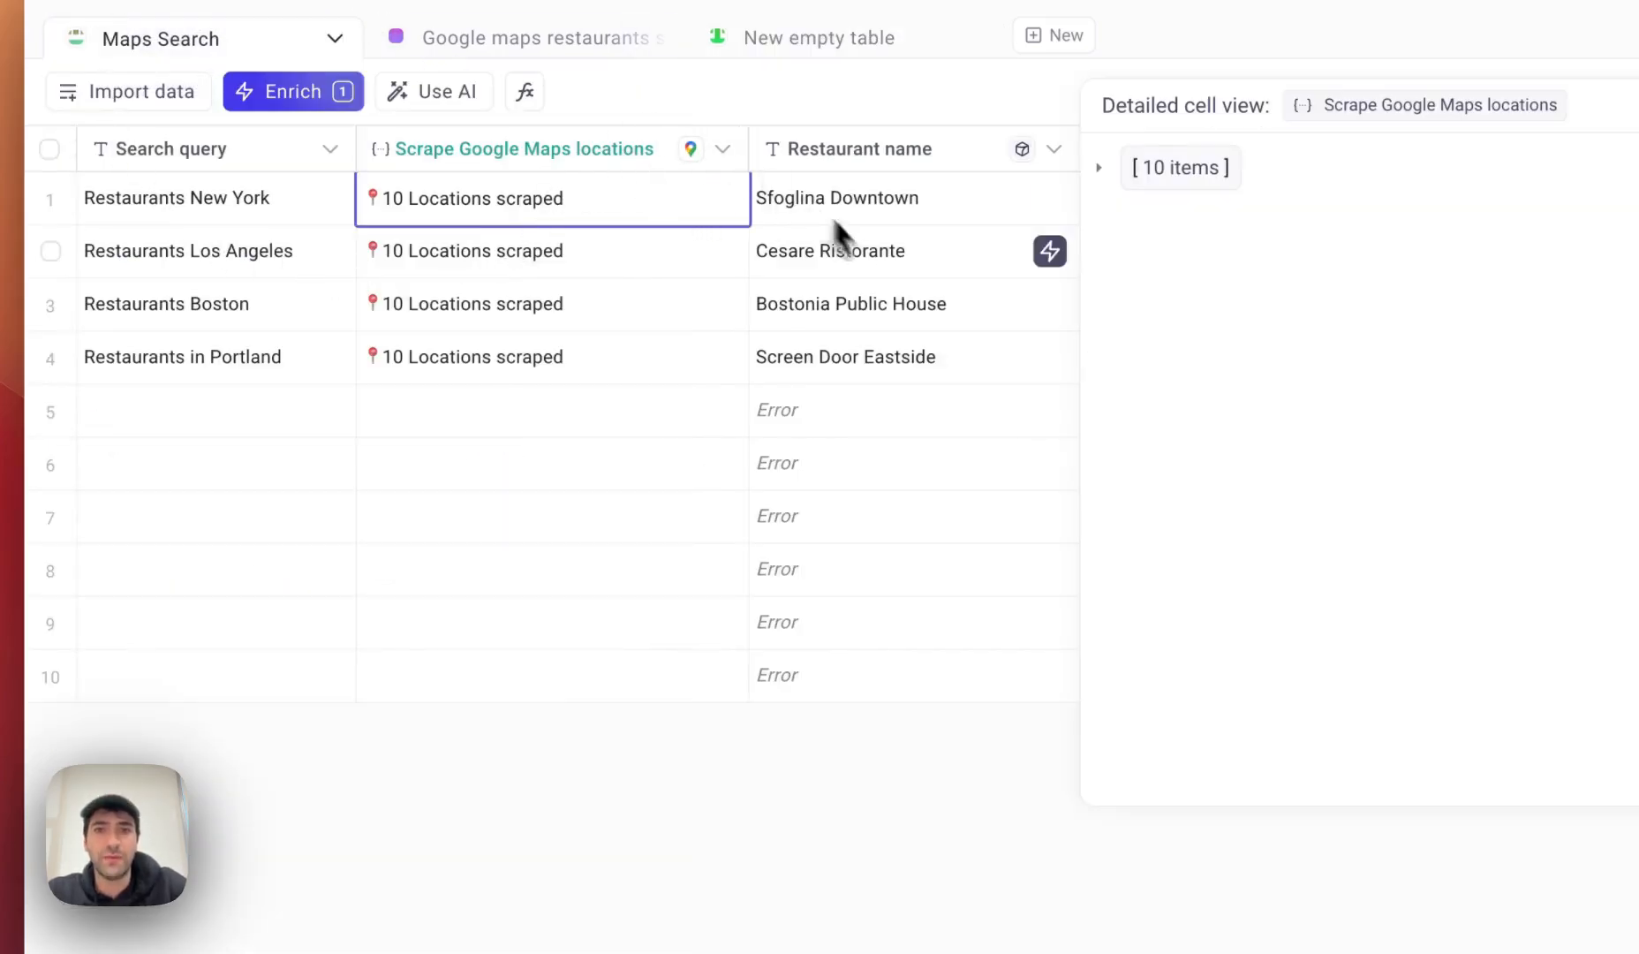